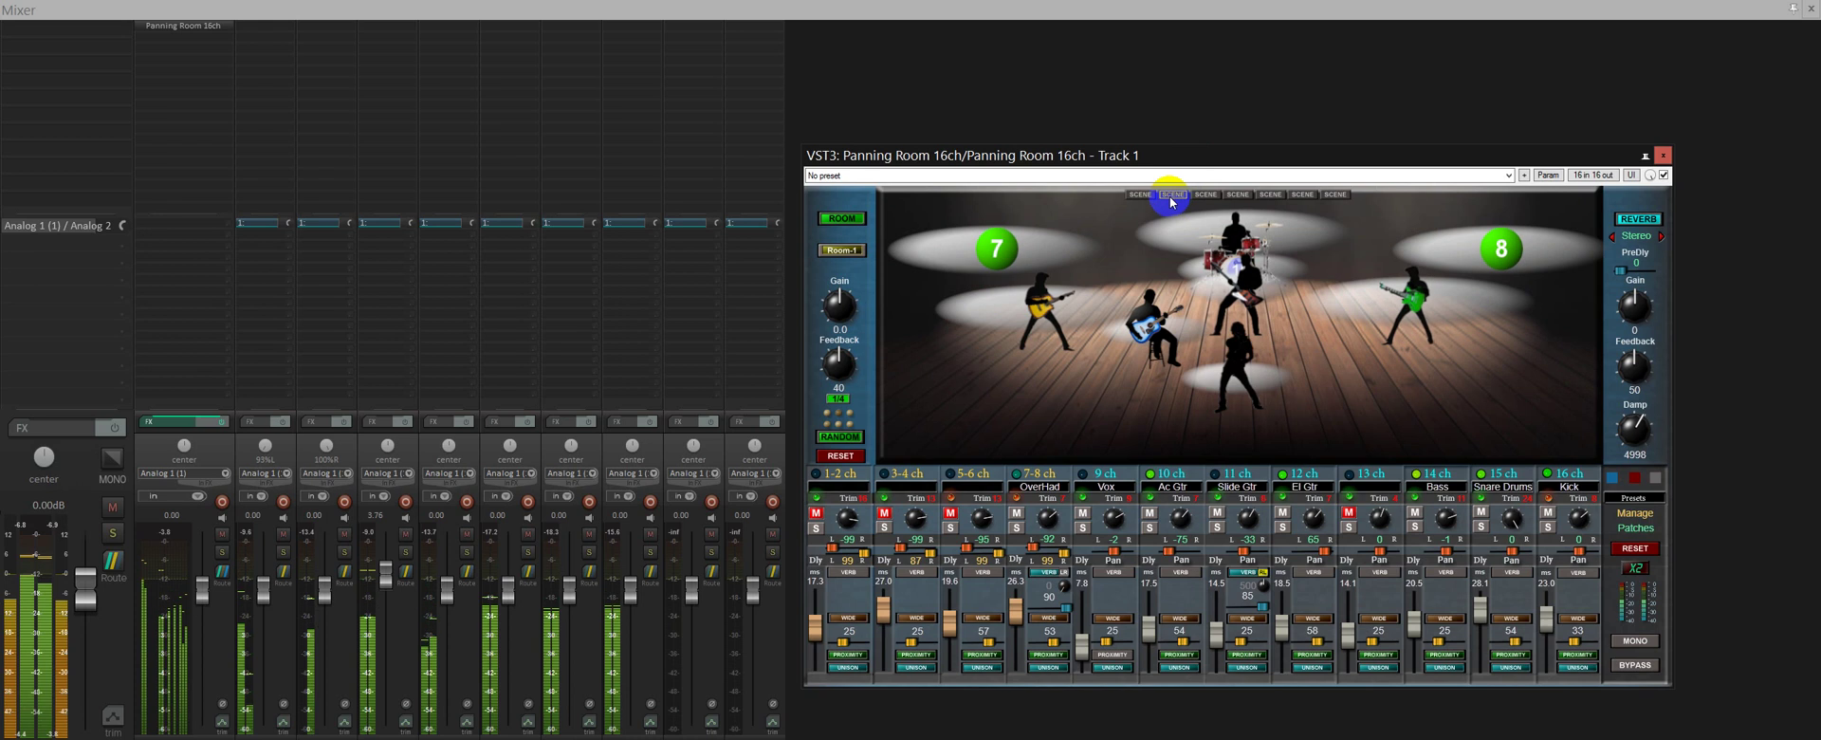
# Try several stage scenes and interface colours, choosing the grey skin and the scene labelled with instrument zones
pyautogui.click(1146, 195)
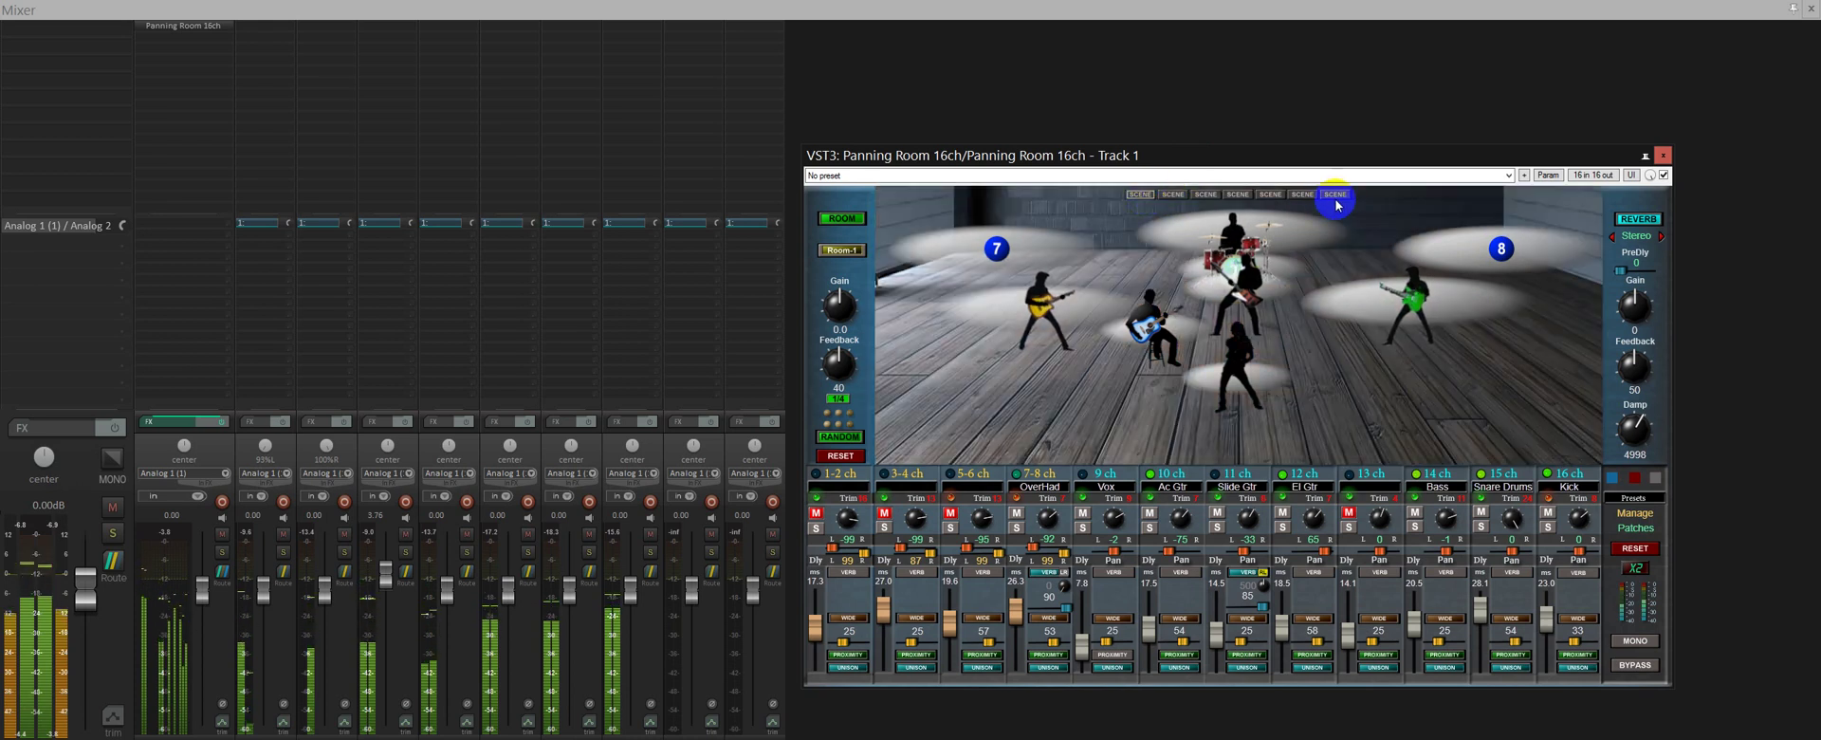
pyautogui.click(1304, 196)
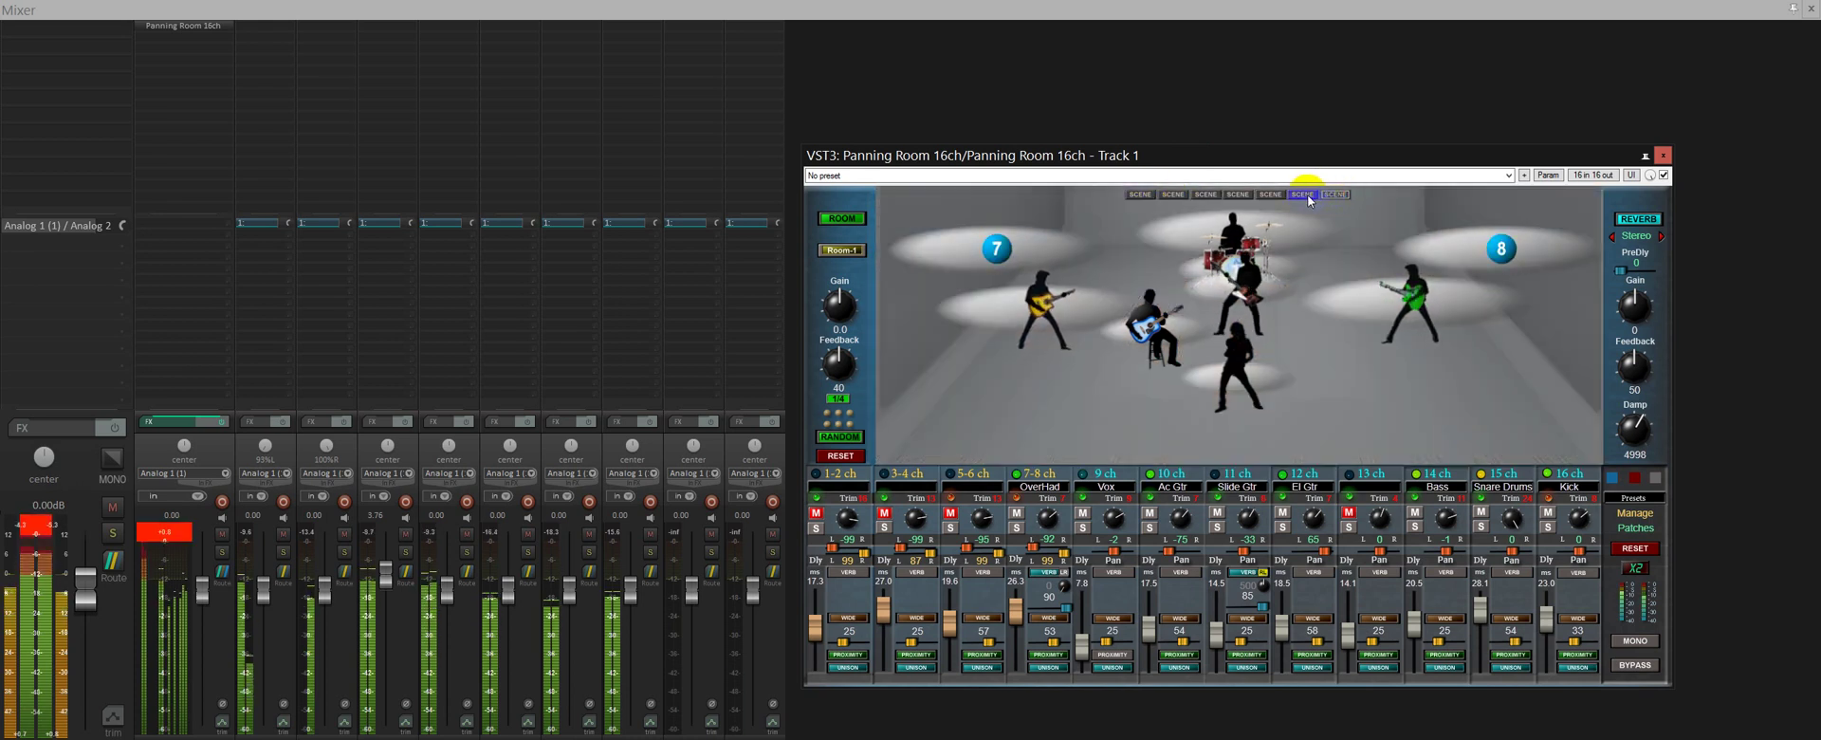
pyautogui.click(1634, 477)
pyautogui.click(1238, 195)
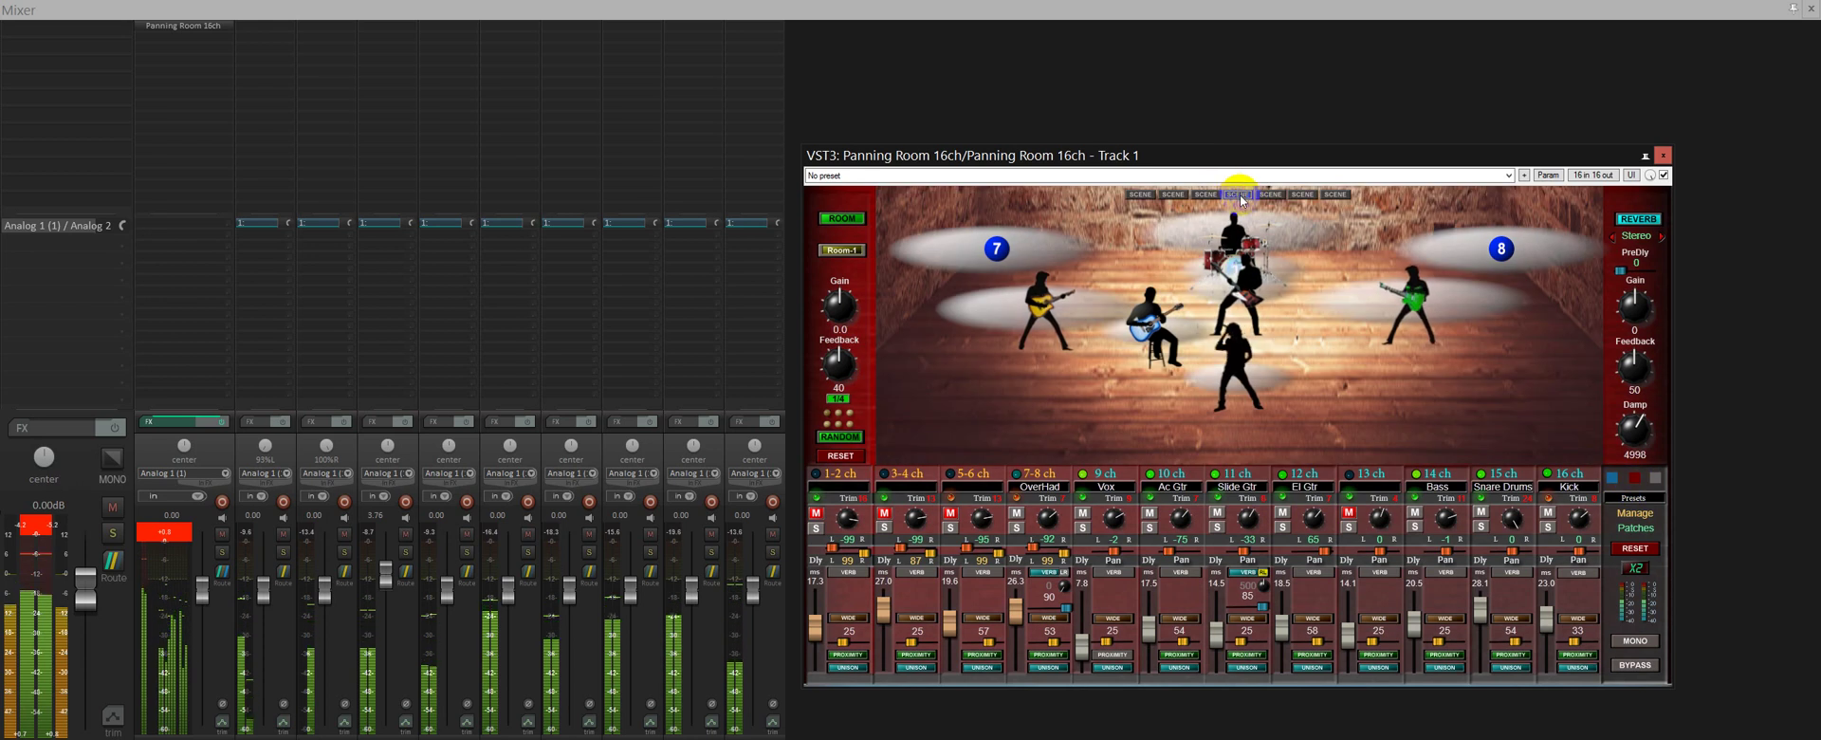
pyautogui.click(1655, 477)
pyautogui.click(1272, 194)
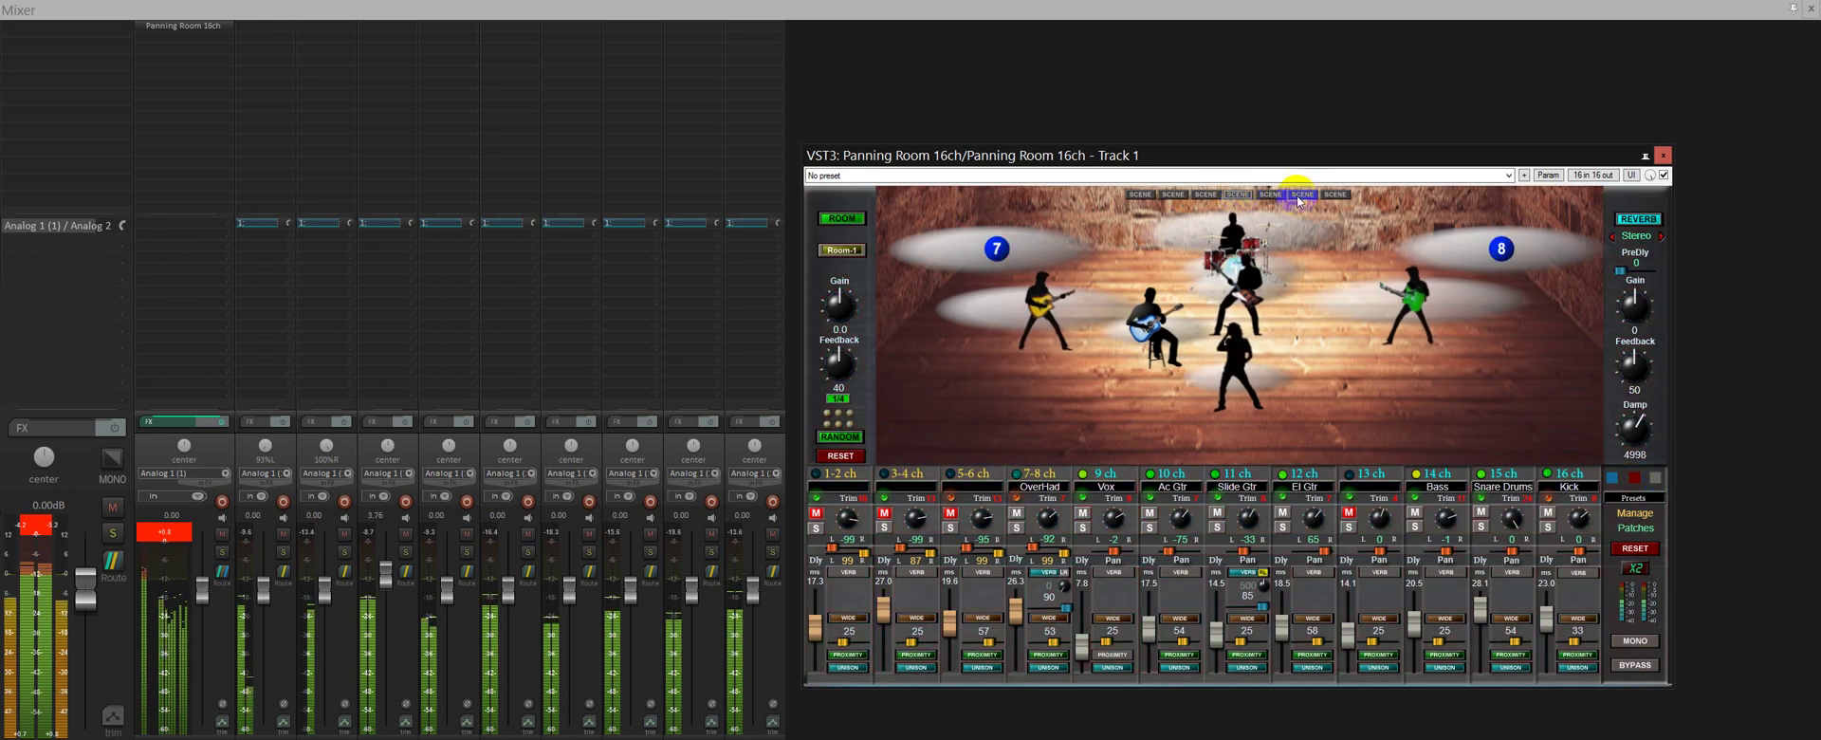
pyautogui.click(1302, 194)
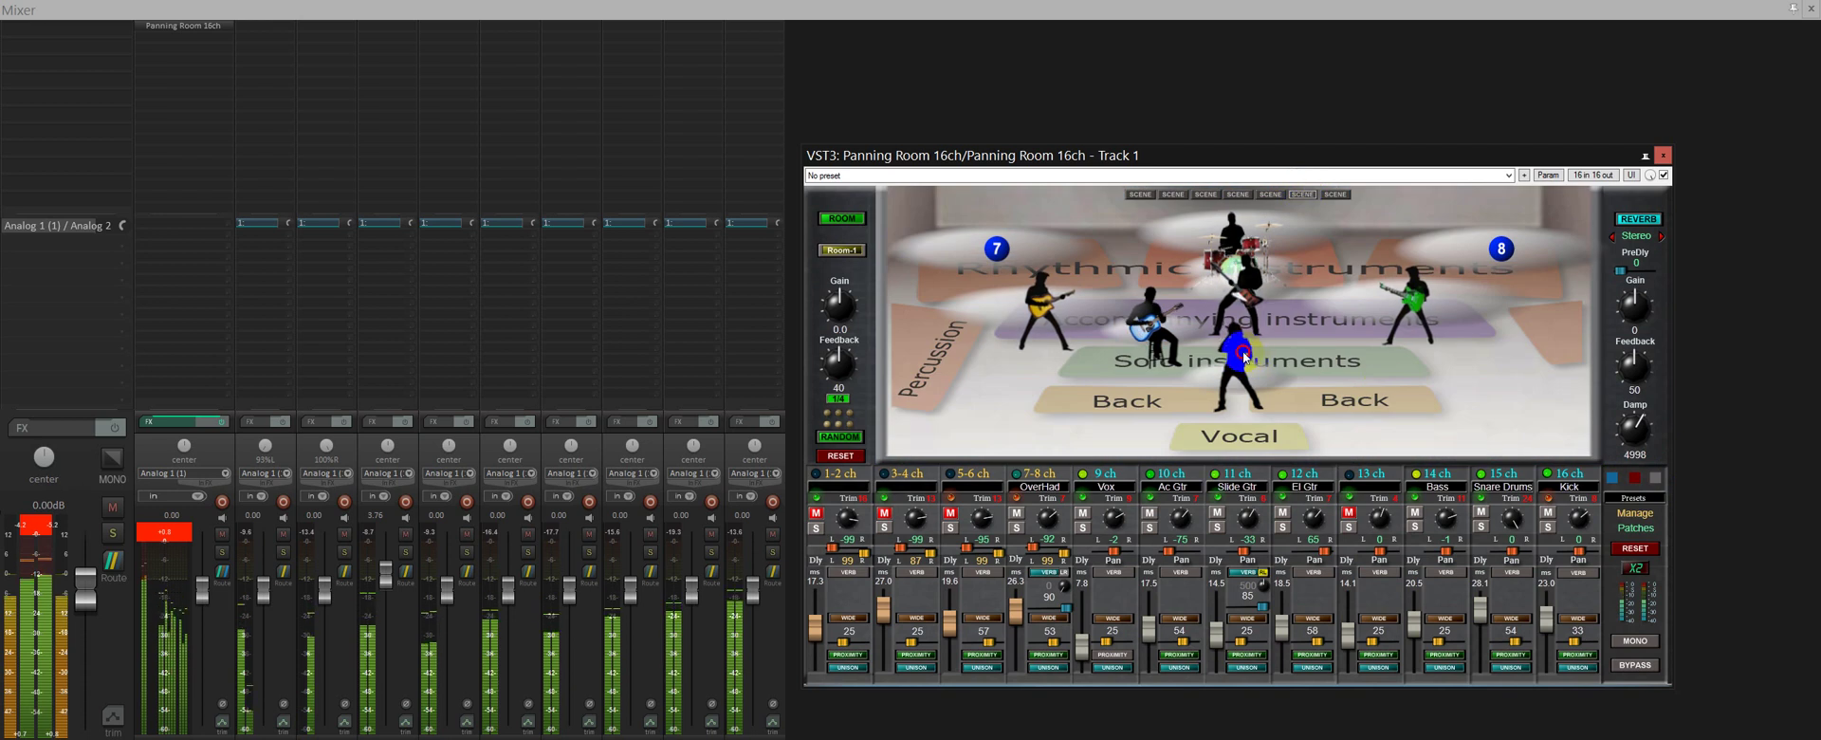
# Move the vocalist forward into the Vocal zone and, with El Gtr soloed, reposition the electric guitarist in the Accompanying instruments zone
pyautogui.moveTo(1251, 357); pyautogui.dragTo(1213, 394)
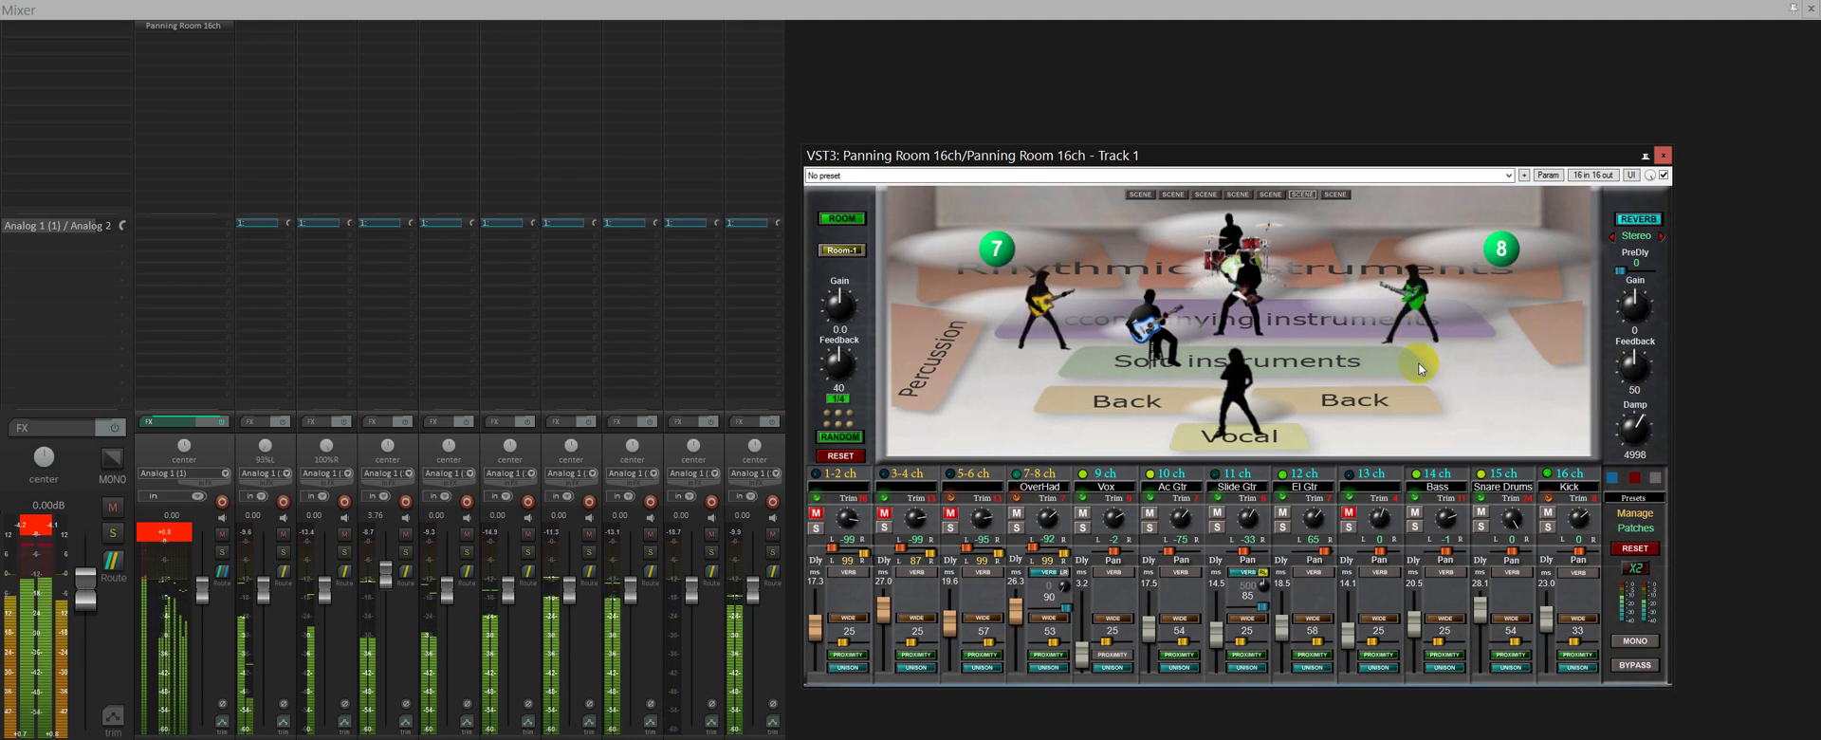
pyautogui.moveTo(1420, 295); pyautogui.dragTo(1421, 382)
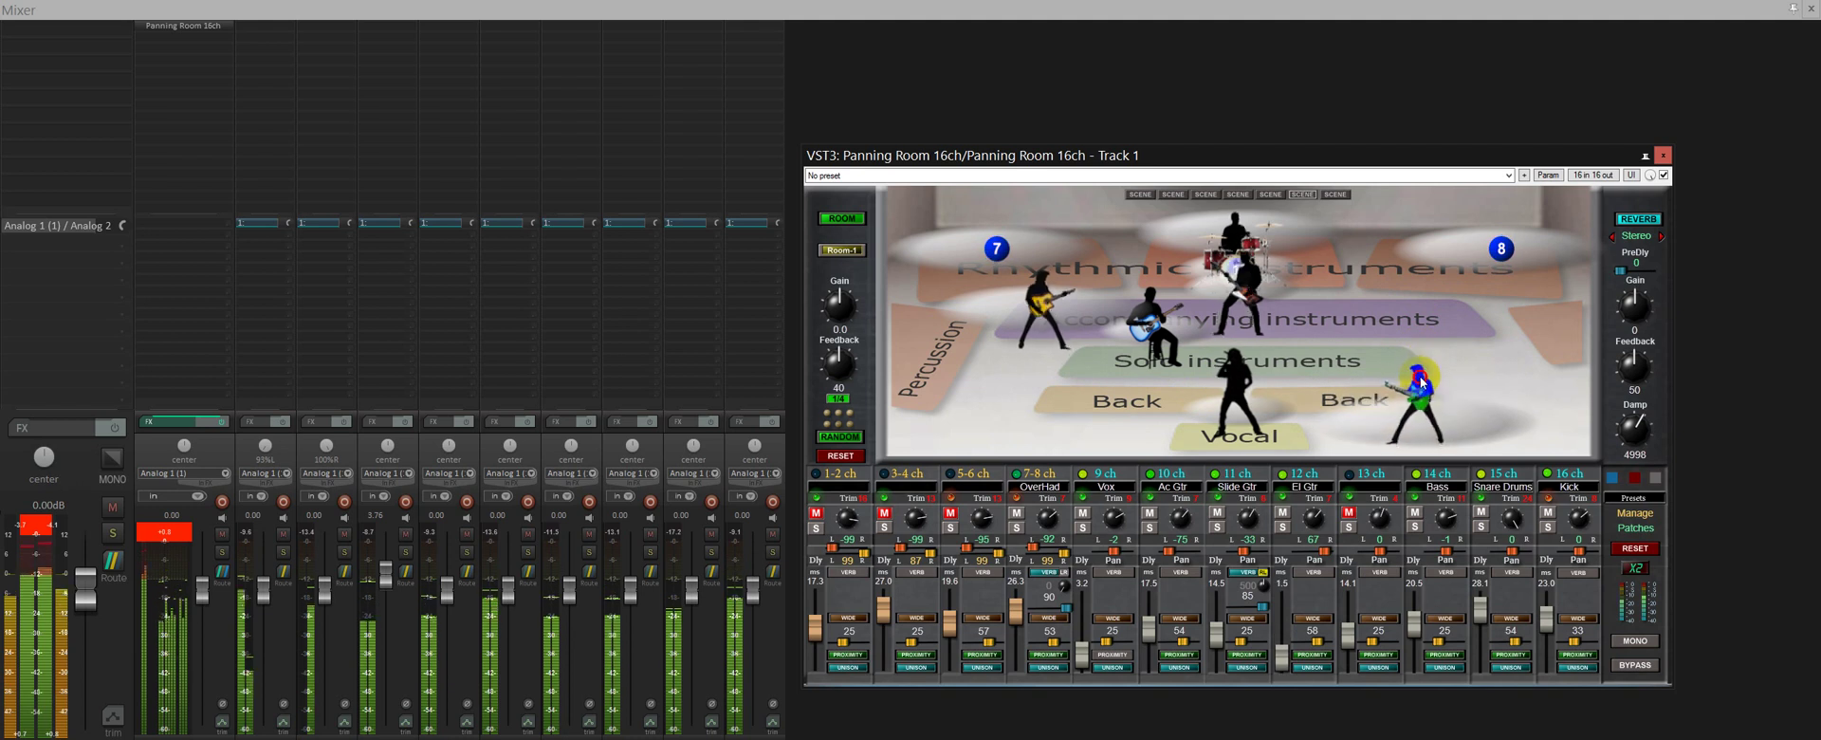
pyautogui.click(1292, 534)
pyautogui.moveTo(1420, 408); pyautogui.dragTo(1401, 302)
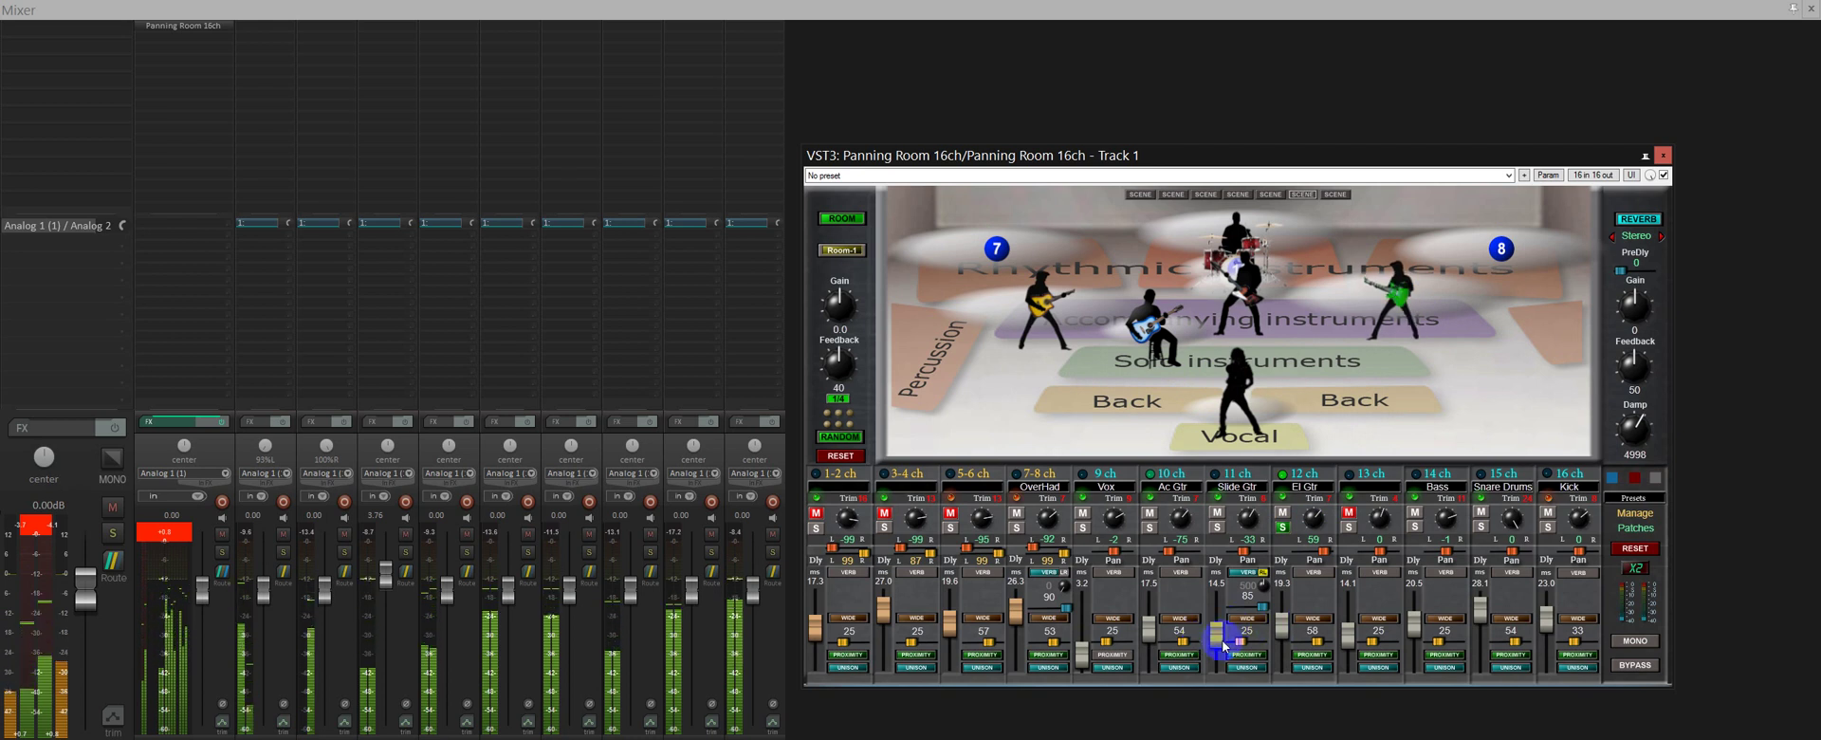
# Set the El Gtr room amount to 51 and enable reverb on the Vox channel with an amount of 32
pyautogui.moveTo(1316, 641); pyautogui.dragTo(1329, 606)
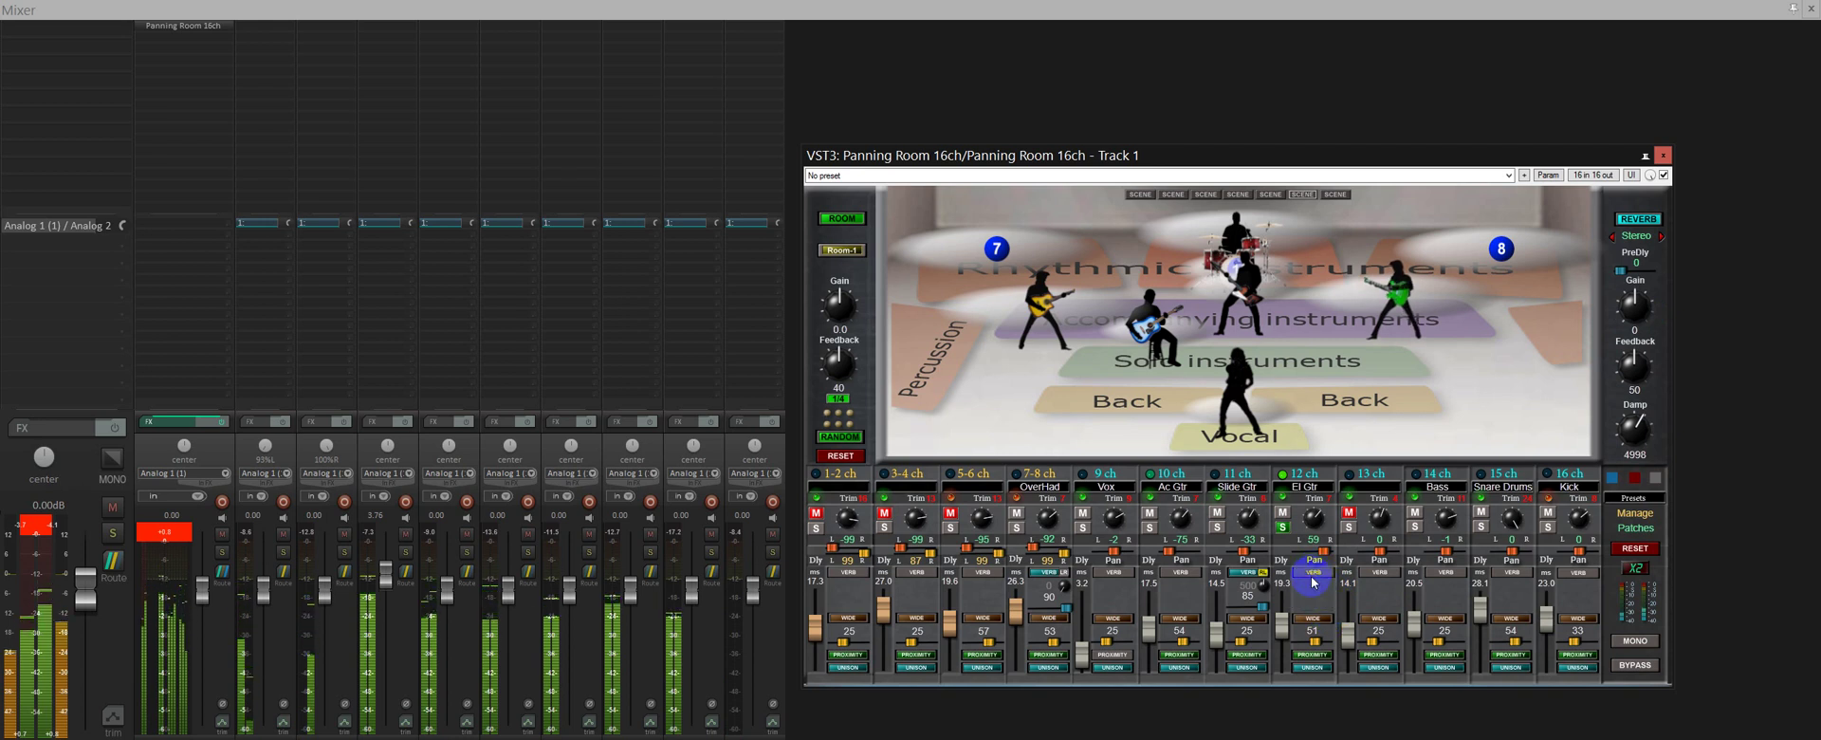
pyautogui.click(1283, 528)
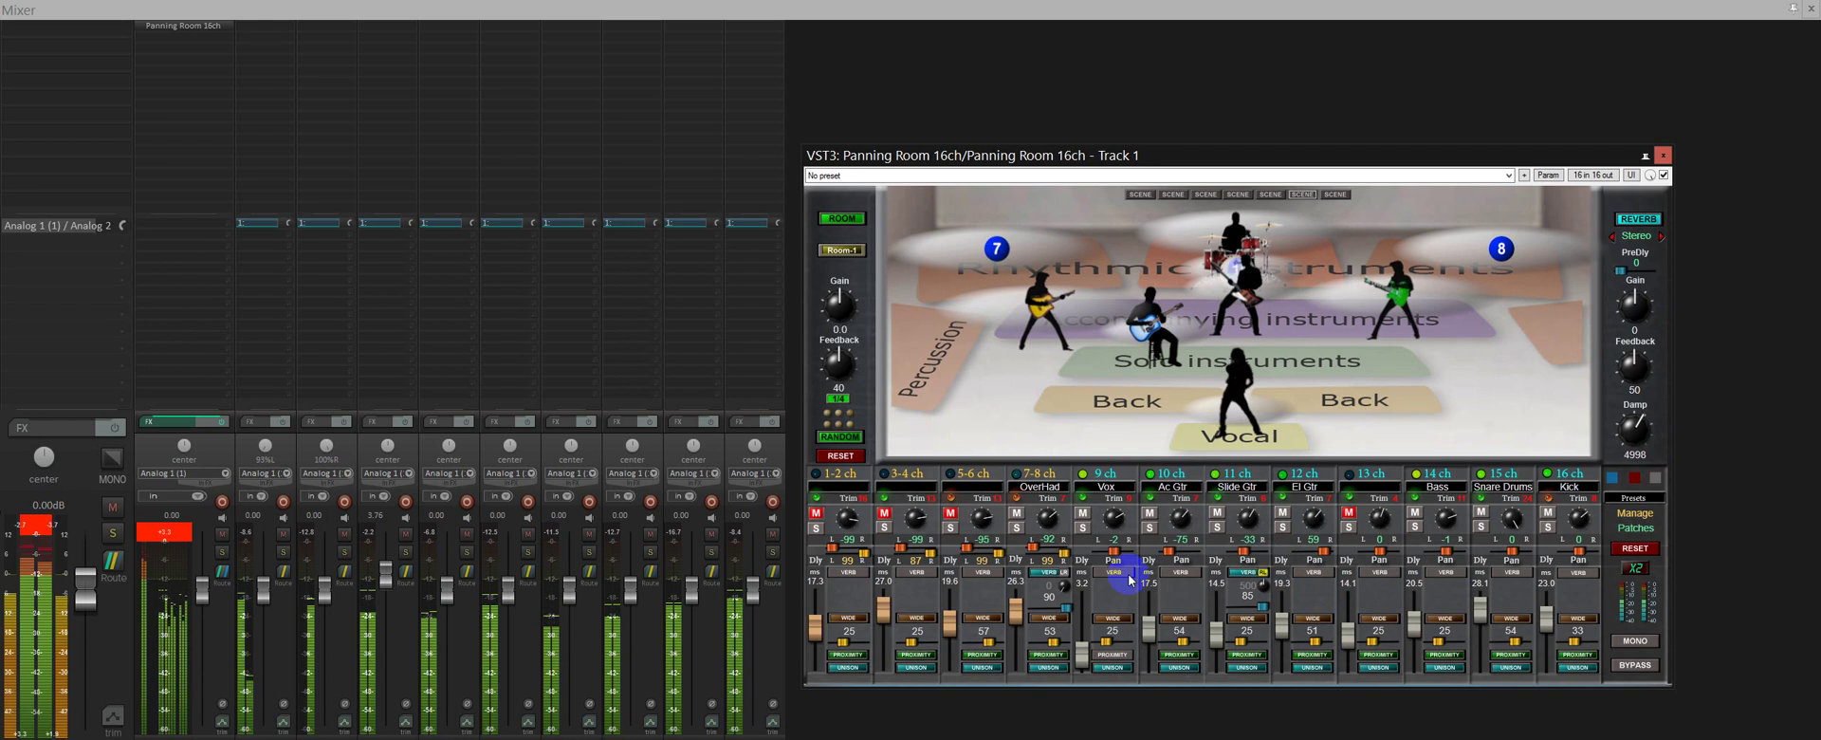
pyautogui.click(1082, 527)
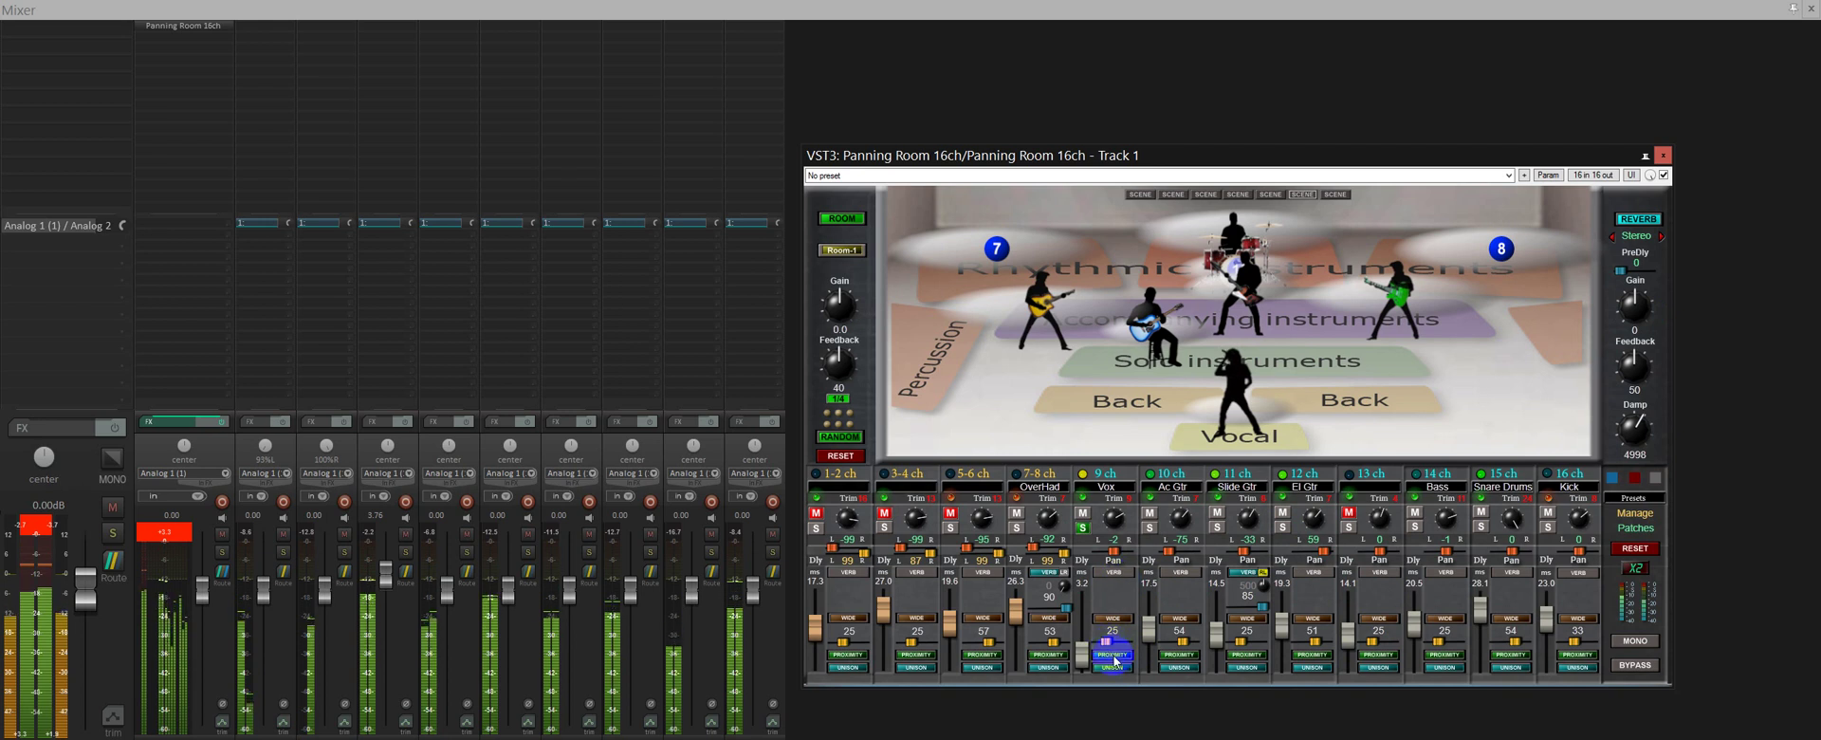
pyautogui.click(1116, 572)
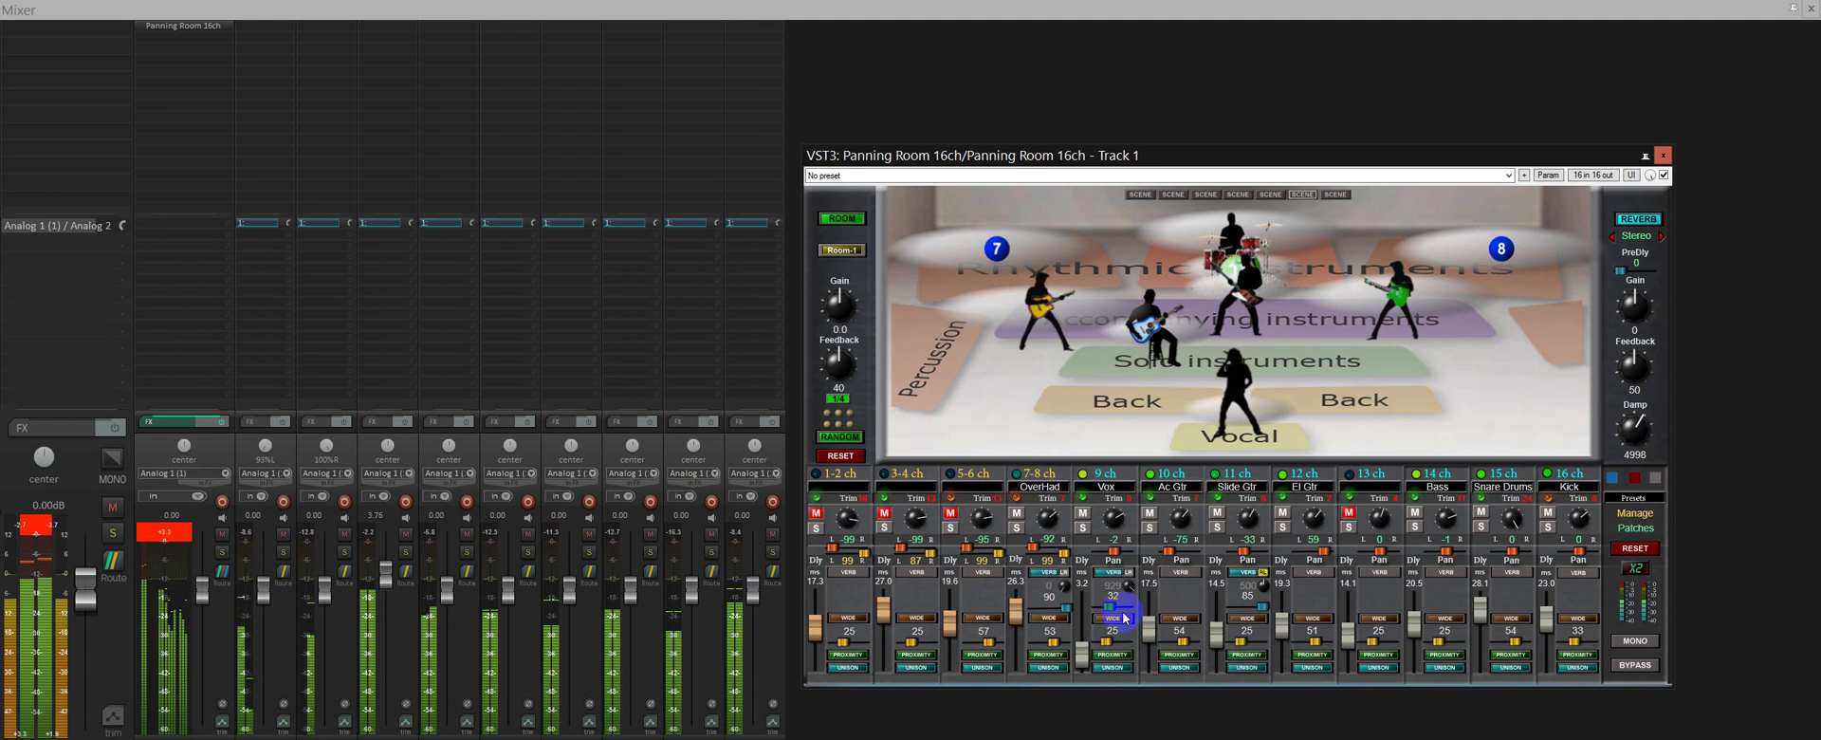
# Solo the Slide Gtr channel and shift the seated guitarist slightly further left on the stage
pyautogui.click(1217, 526)
pyautogui.moveTo(1164, 323)
pyautogui.mouseDown()
pyautogui.moveTo(1062, 333)
pyautogui.moveTo(1356, 326)
pyautogui.moveTo(1118, 328)
pyautogui.moveTo(1153, 326)
pyautogui.mouseUp()
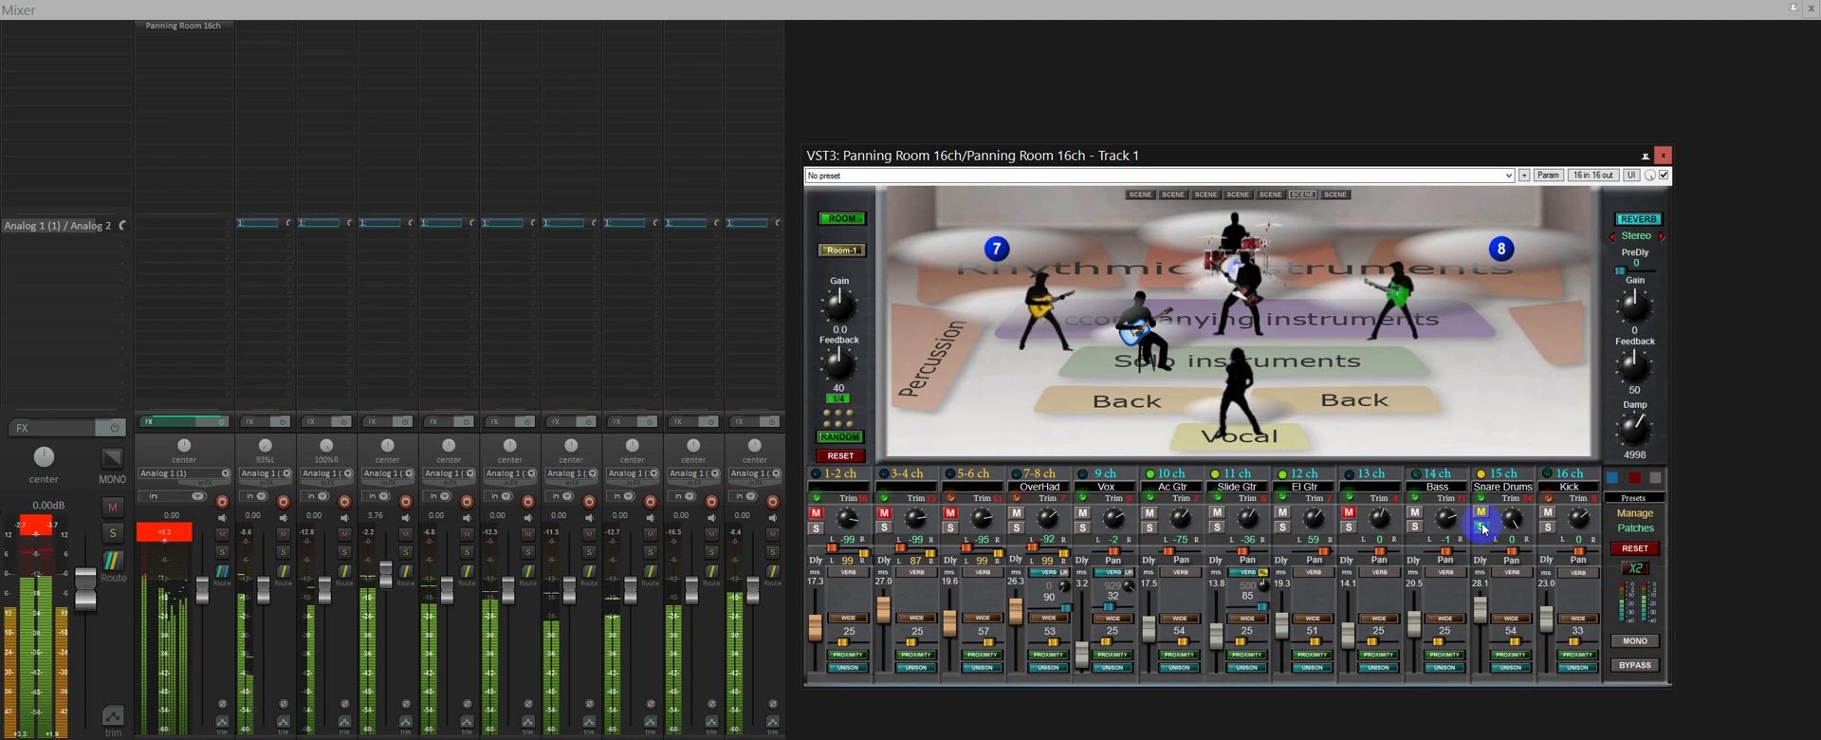
# Audition the Kick, Snare Drums and Slide Gtr channels individually in solo
pyautogui.click(1546, 530)
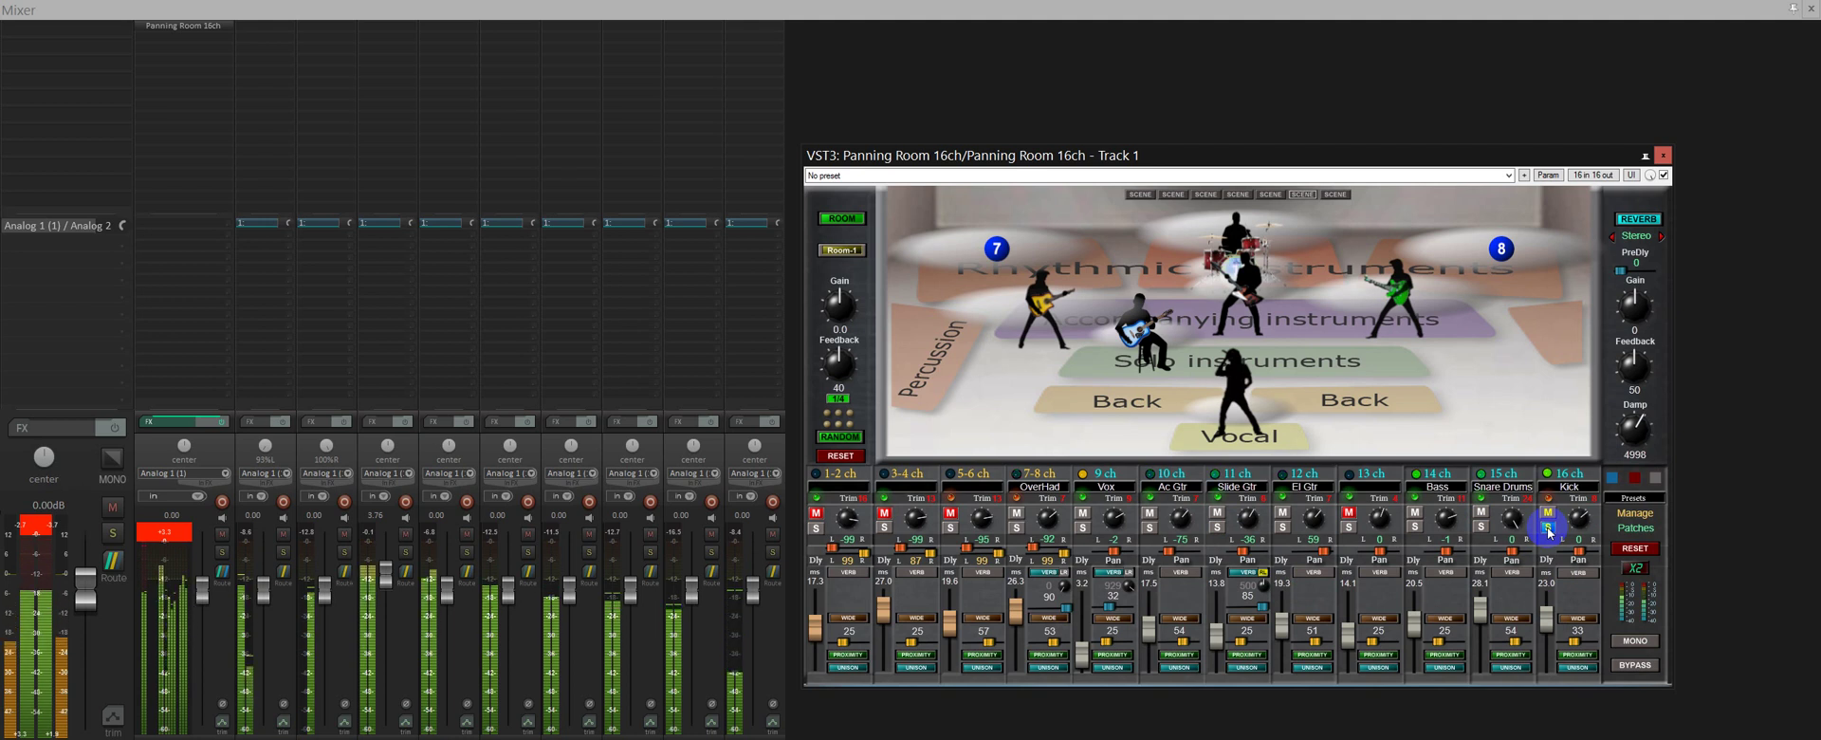
pyautogui.click(1479, 513)
pyautogui.click(1479, 513)
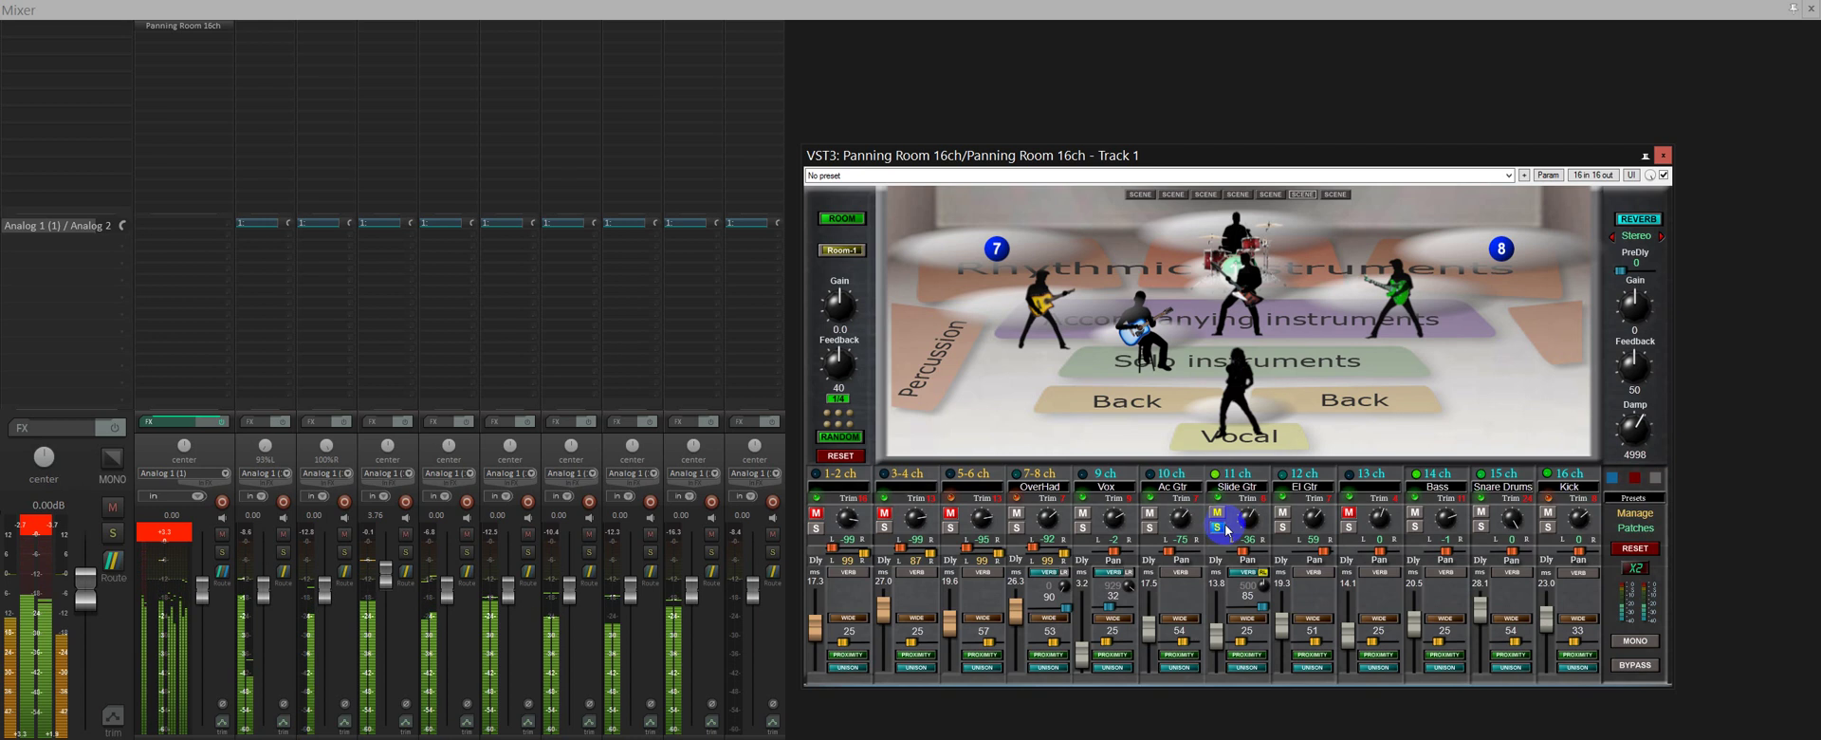
pyautogui.click(1218, 497)
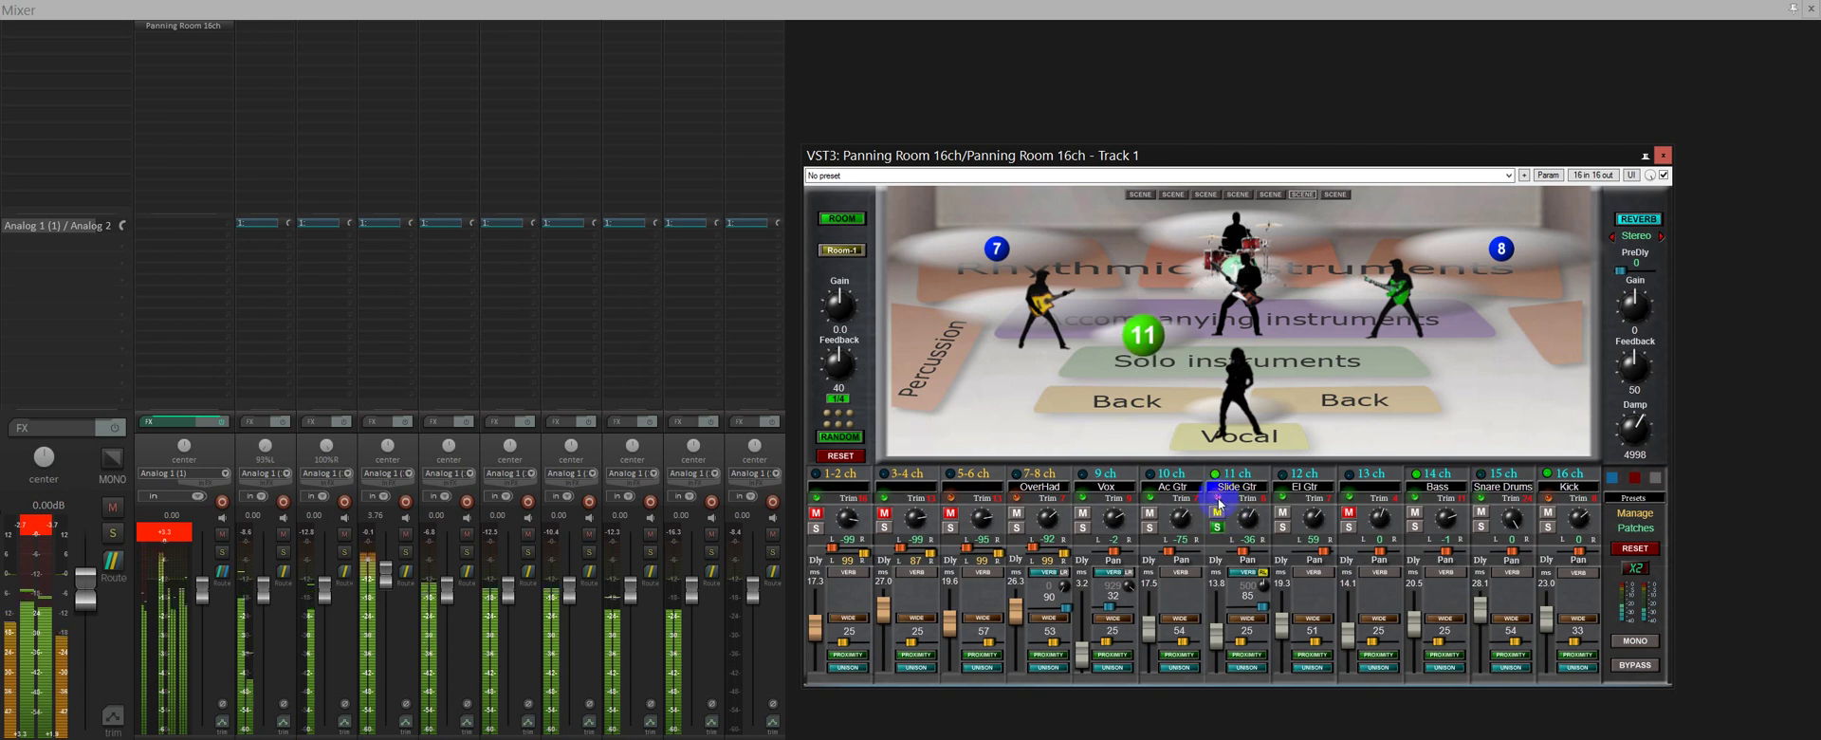
pyautogui.click(1250, 549)
pyautogui.moveTo(1247, 516)
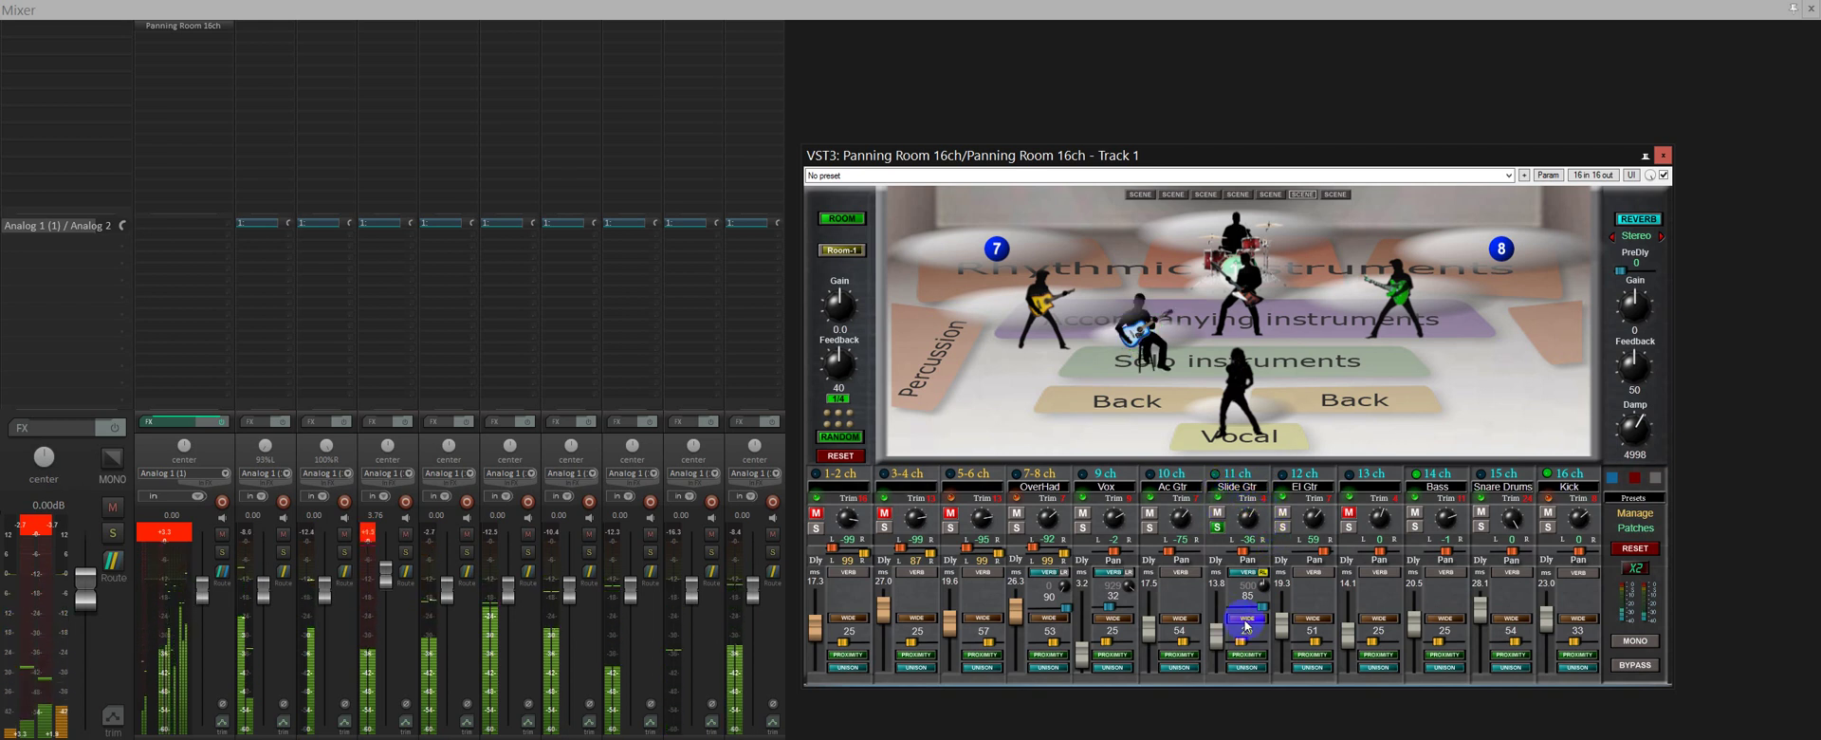
pyautogui.click(1217, 527)
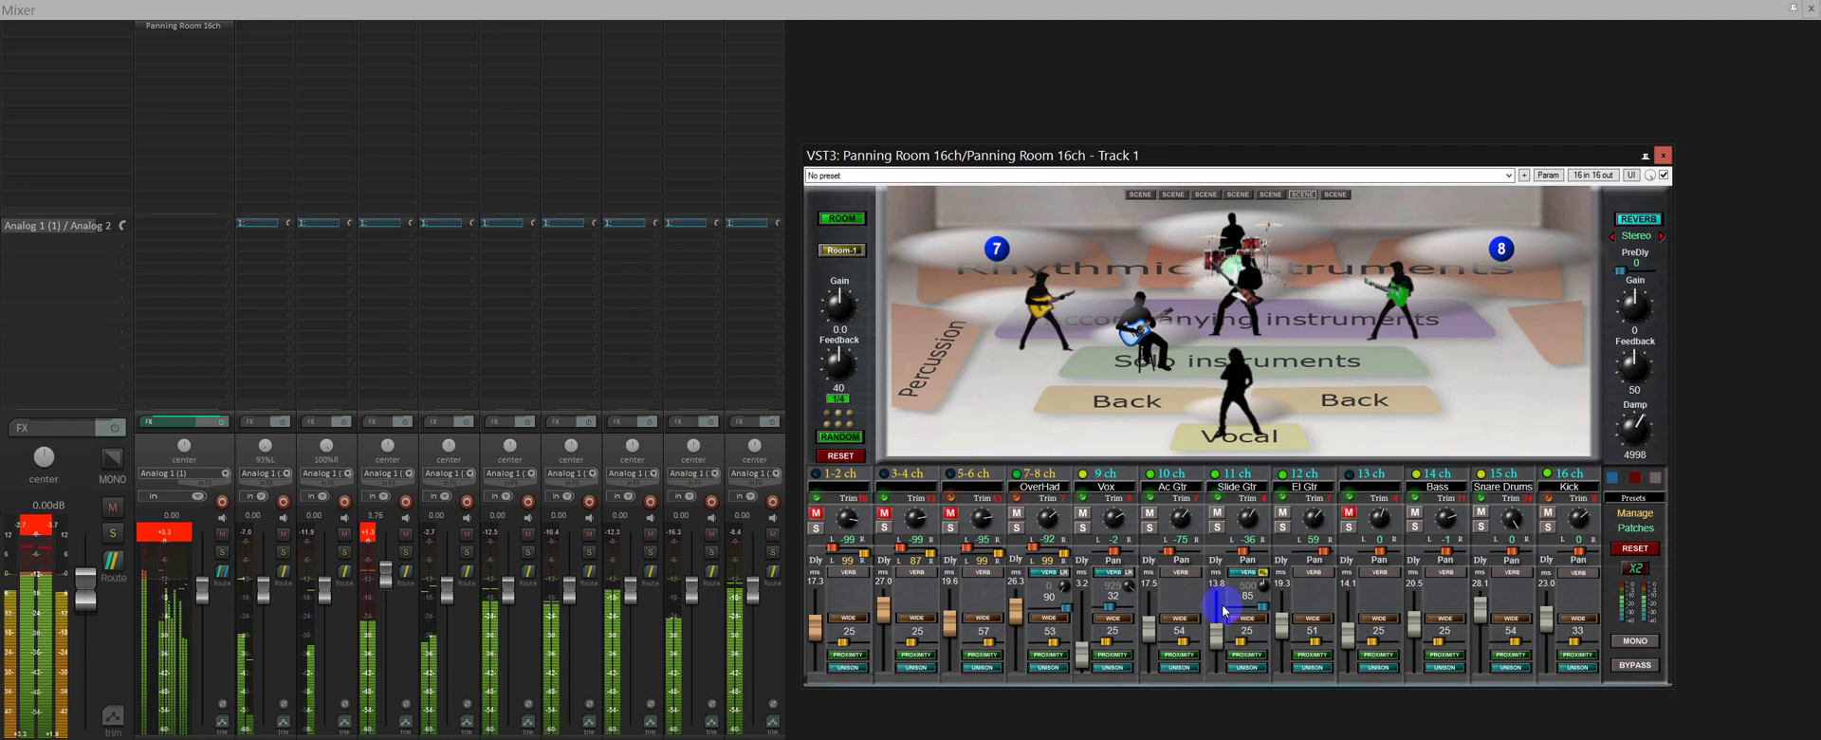
# With Ac Gtr soloed, try its marker at the front of the stage, restore the guitarist figure and return it to the rear left
pyautogui.click(1149, 528)
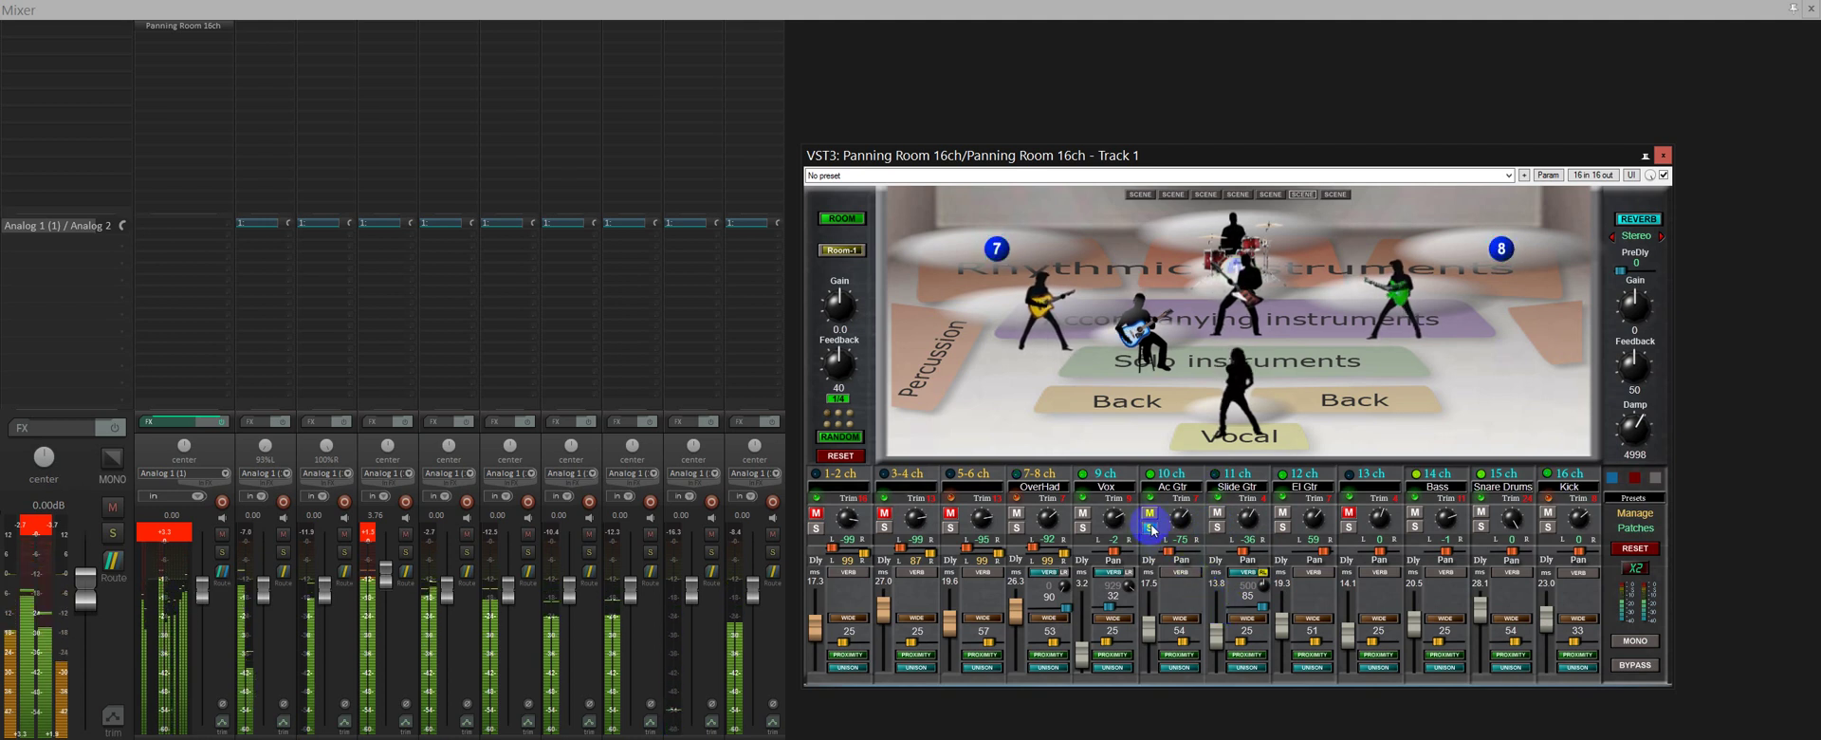
pyautogui.click(1150, 527)
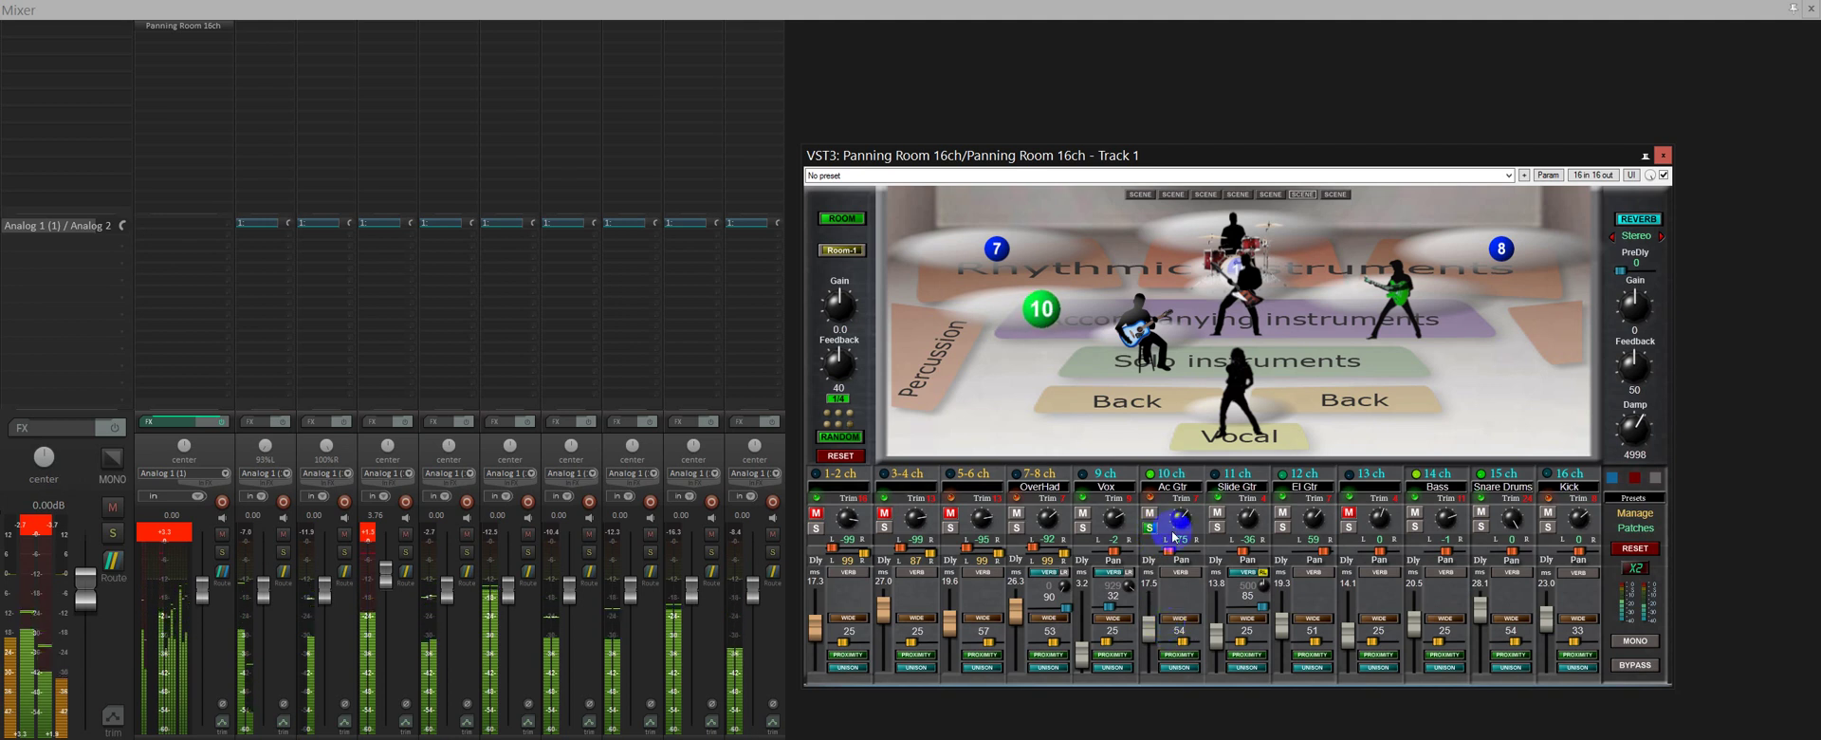
pyautogui.moveTo(1148, 633); pyautogui.dragTo(1159, 680)
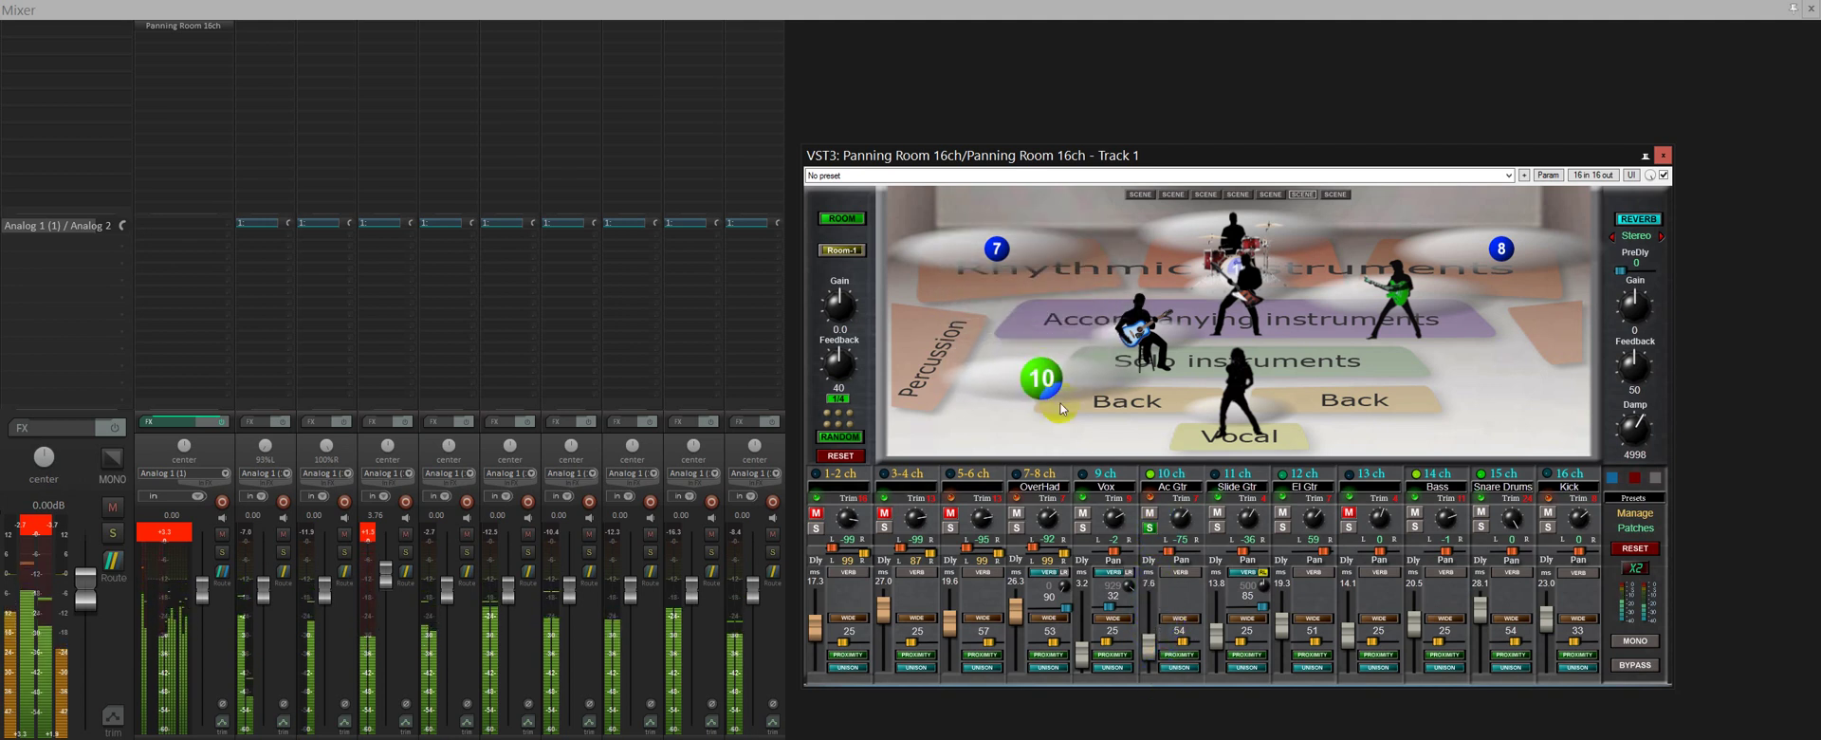
pyautogui.moveTo(1043, 384); pyautogui.dragTo(1138, 372)
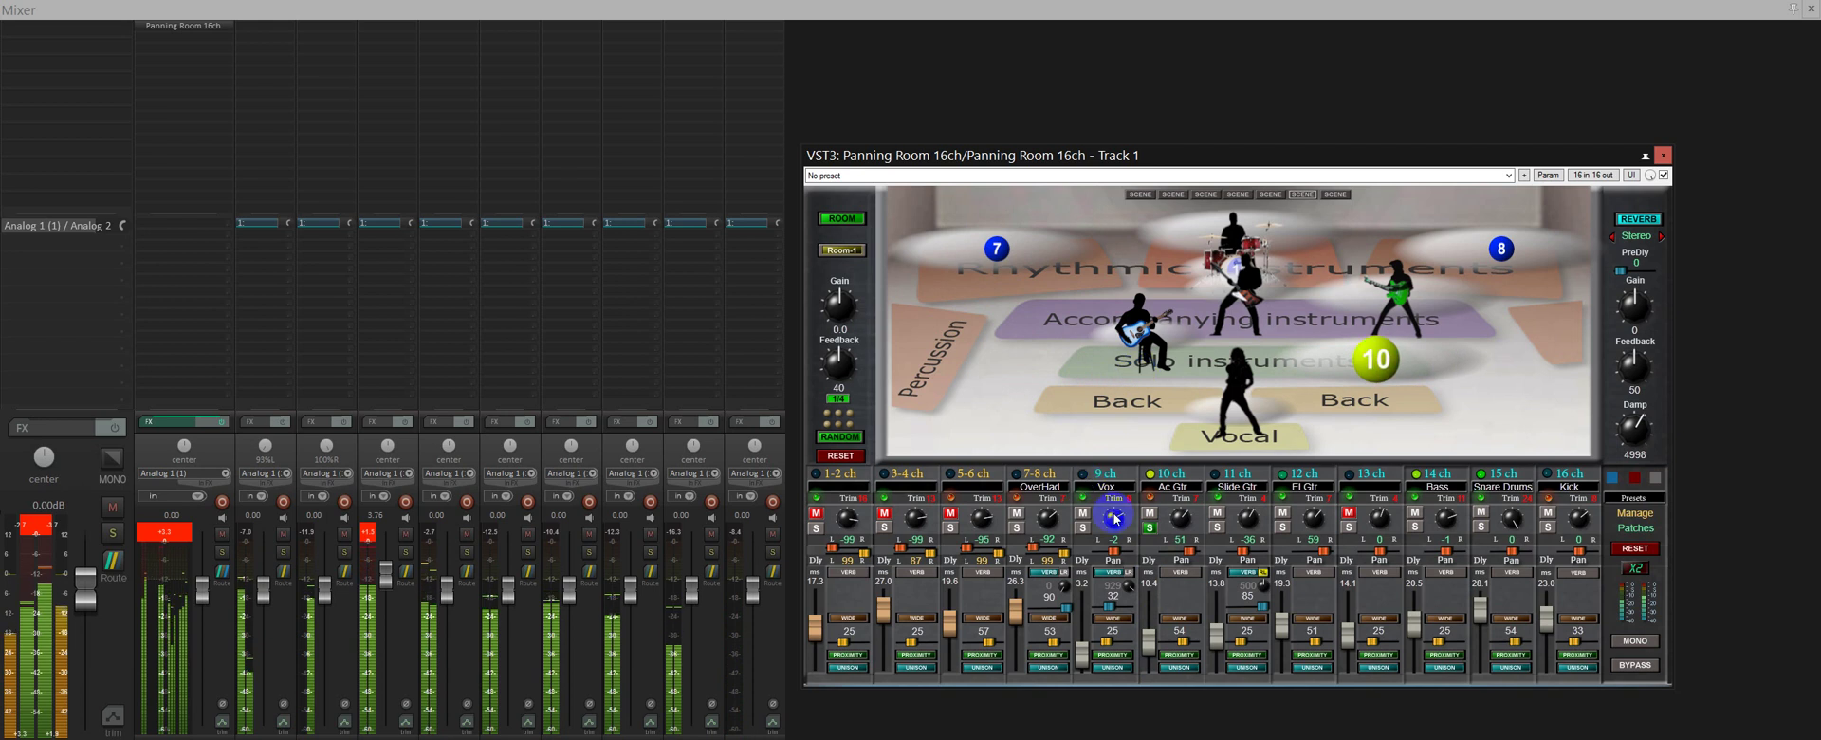
pyautogui.click(1149, 496)
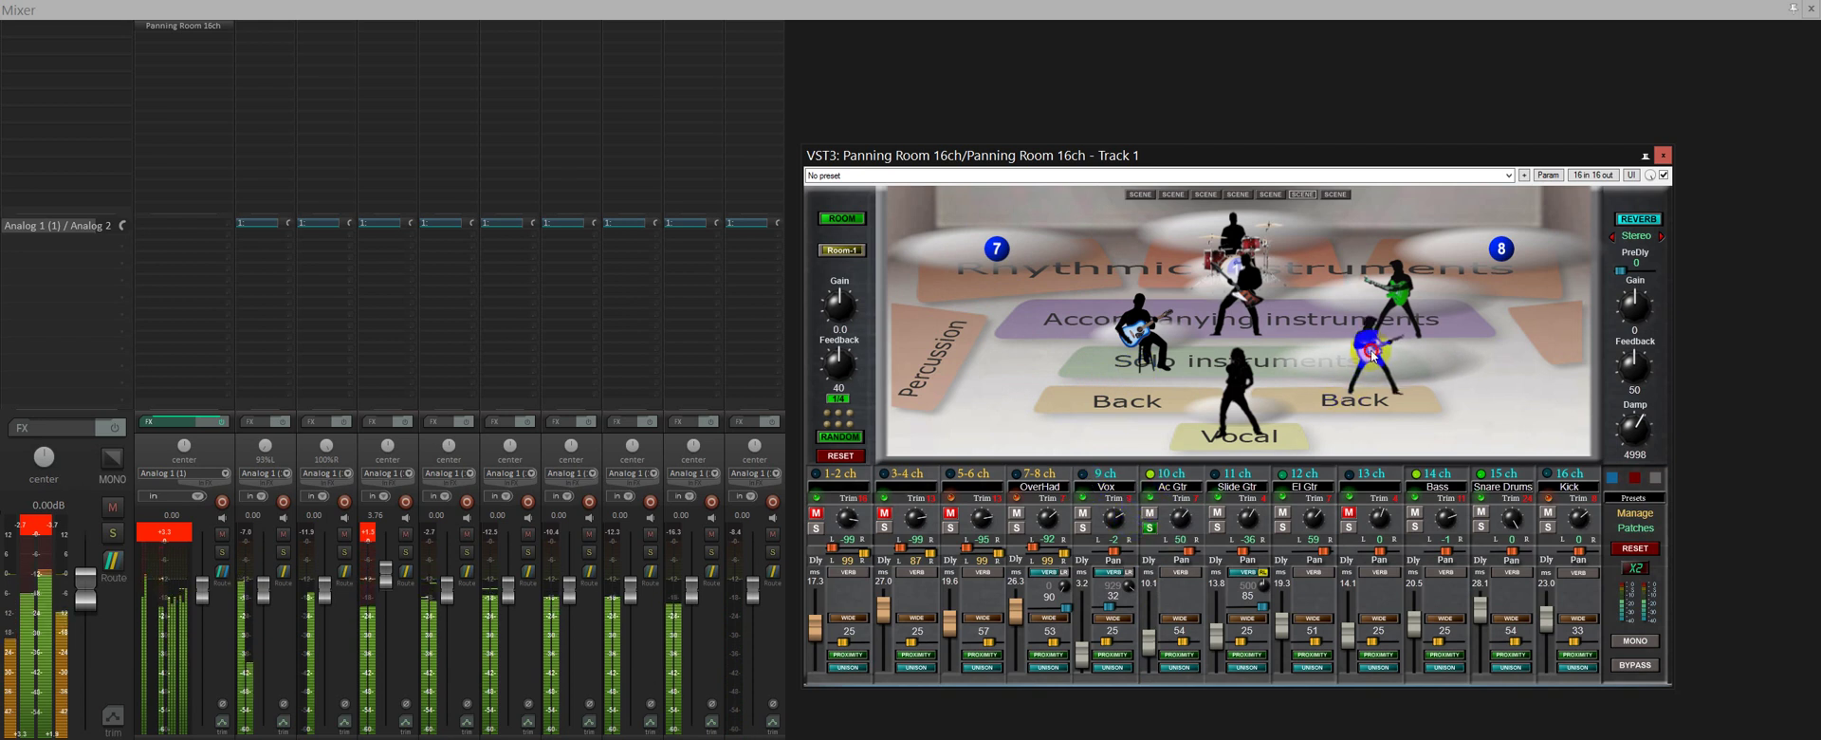
pyautogui.moveTo(1371, 356); pyautogui.dragTo(1060, 290)
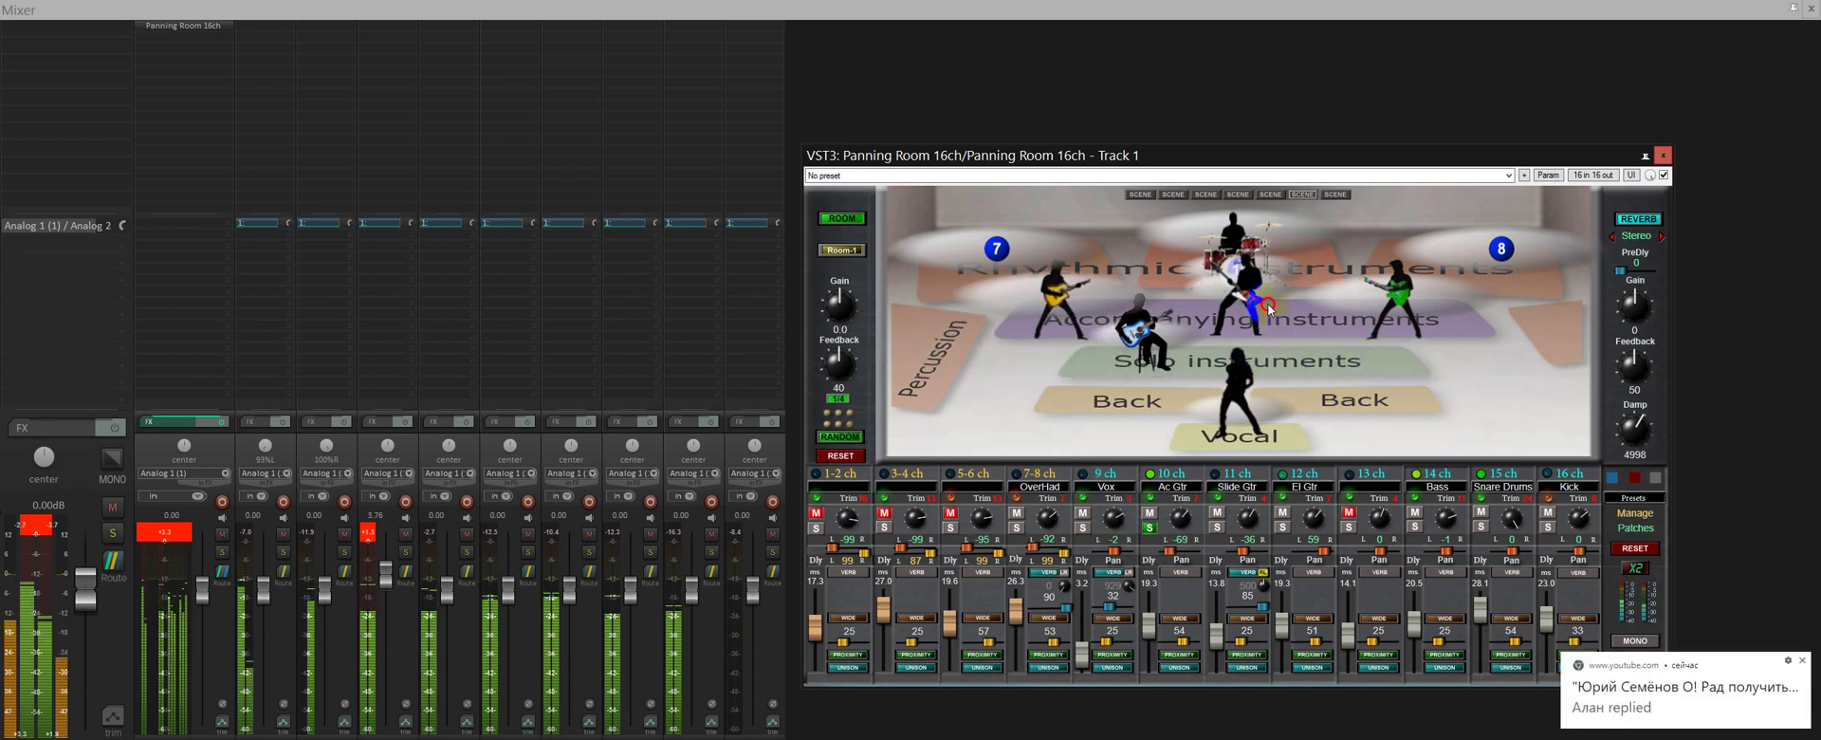
# Switch to the blue-lit concert stage scene and place the soloed acoustic guitarist slightly further forward, panned to -73
pyautogui.click(1802, 660)
pyautogui.click(1271, 195)
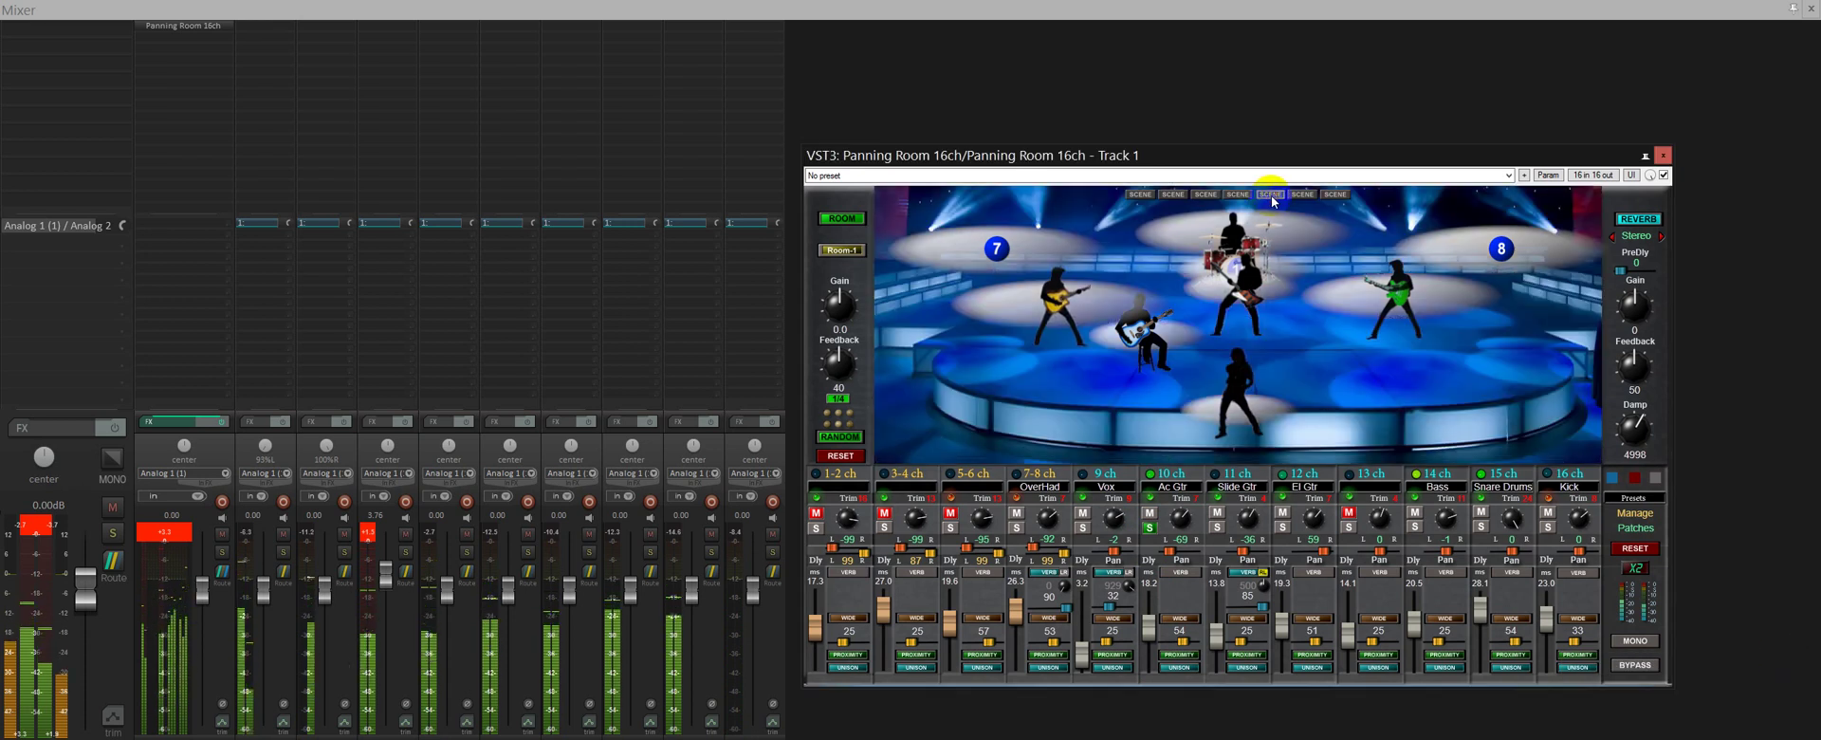
pyautogui.moveTo(1064, 308); pyautogui.dragTo(1061, 315)
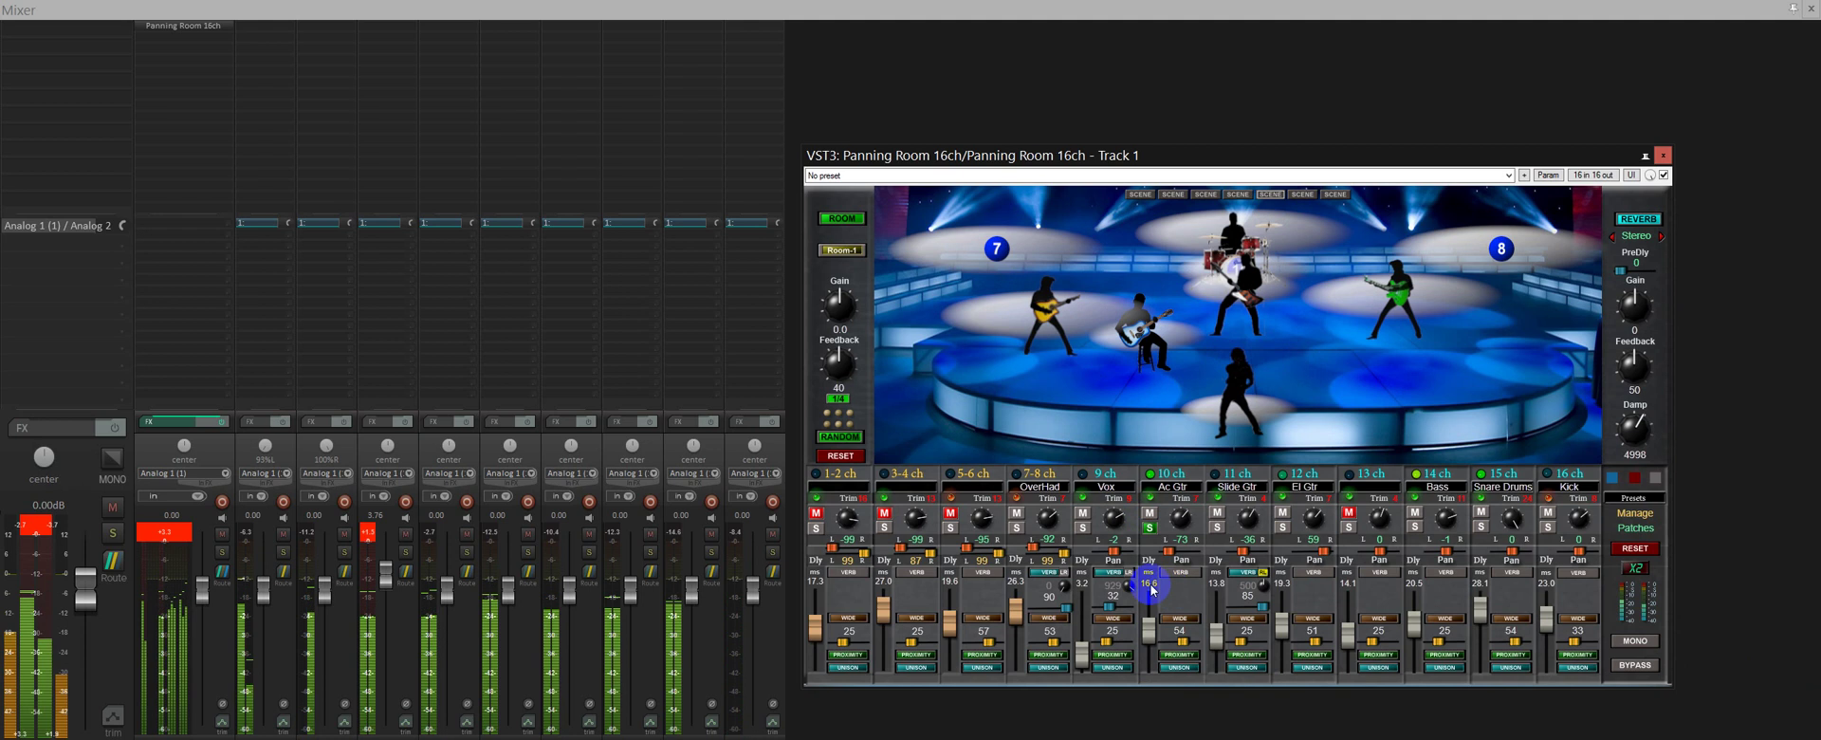
pyautogui.click(1150, 530)
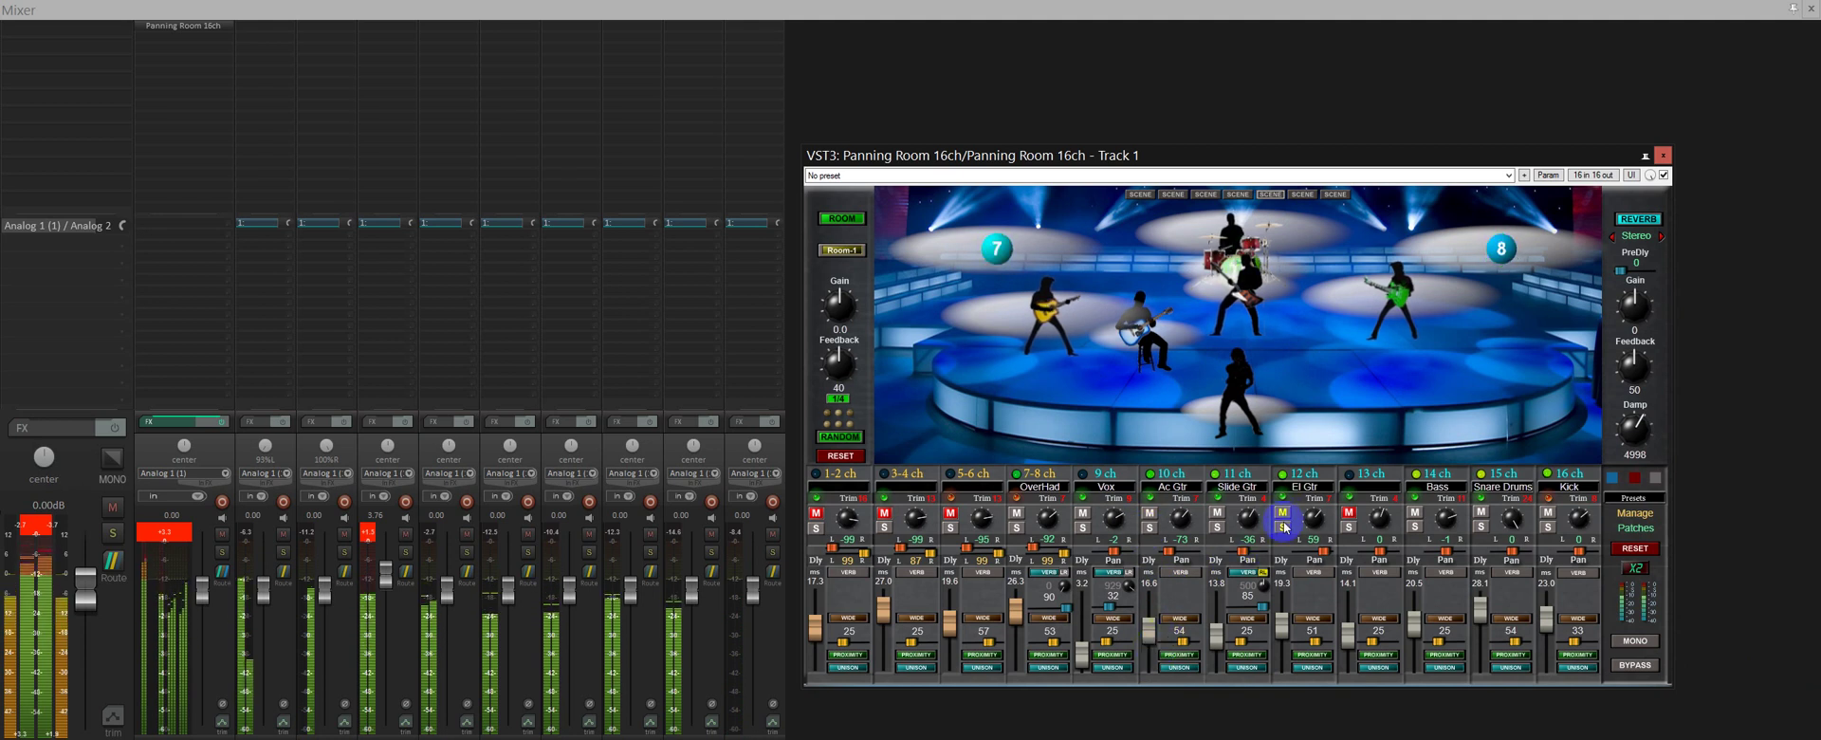
# Compare the mix with the plugin bypassed and active, and audition the OverHad channels in solo
pyautogui.click(1635, 665)
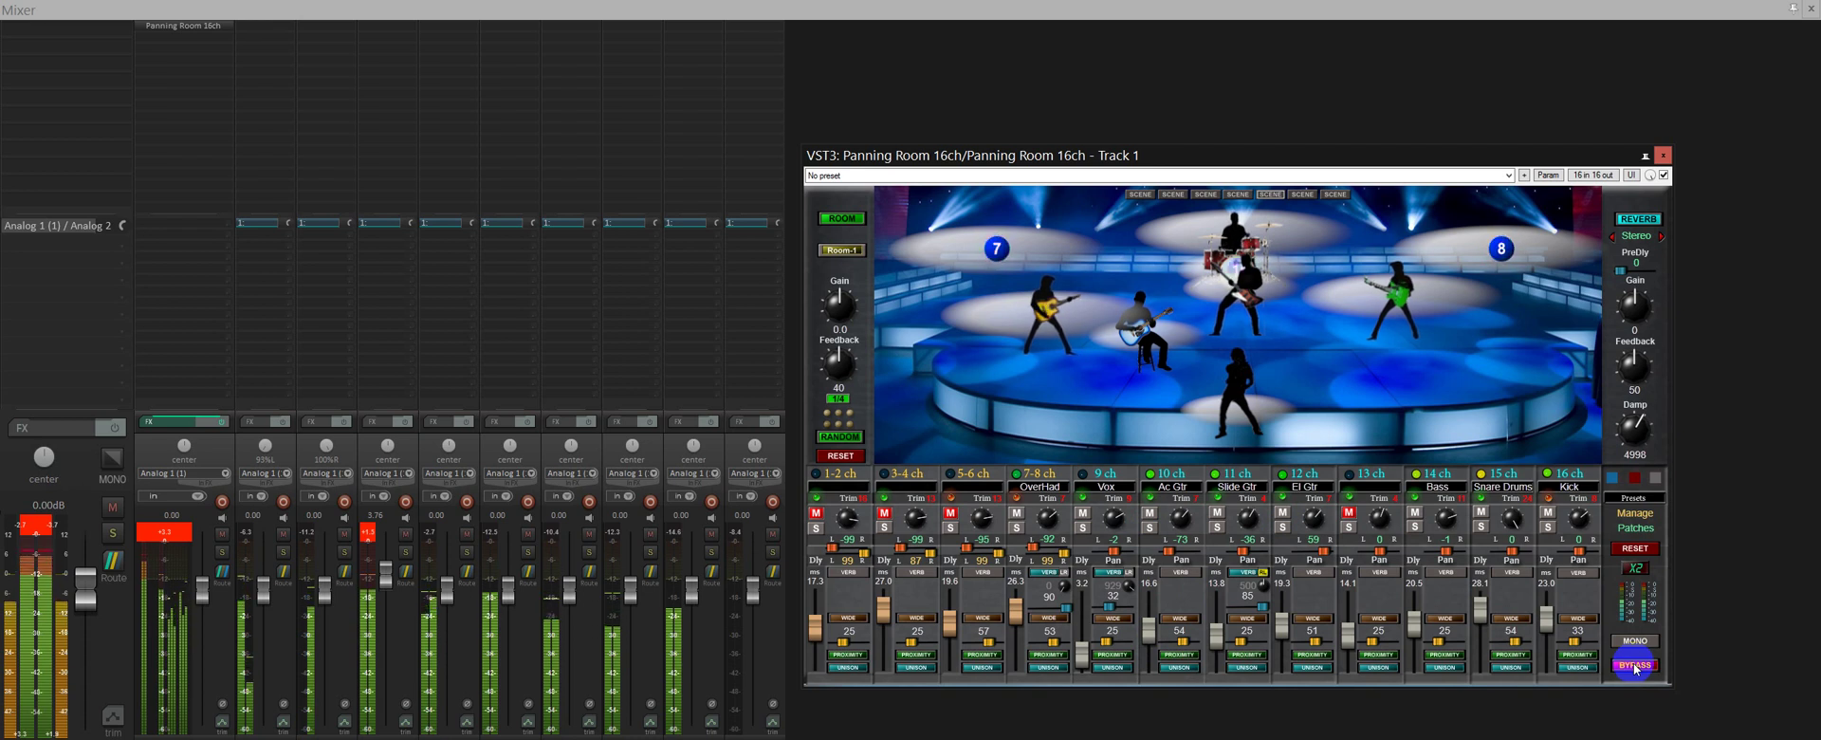
pyautogui.click(1636, 672)
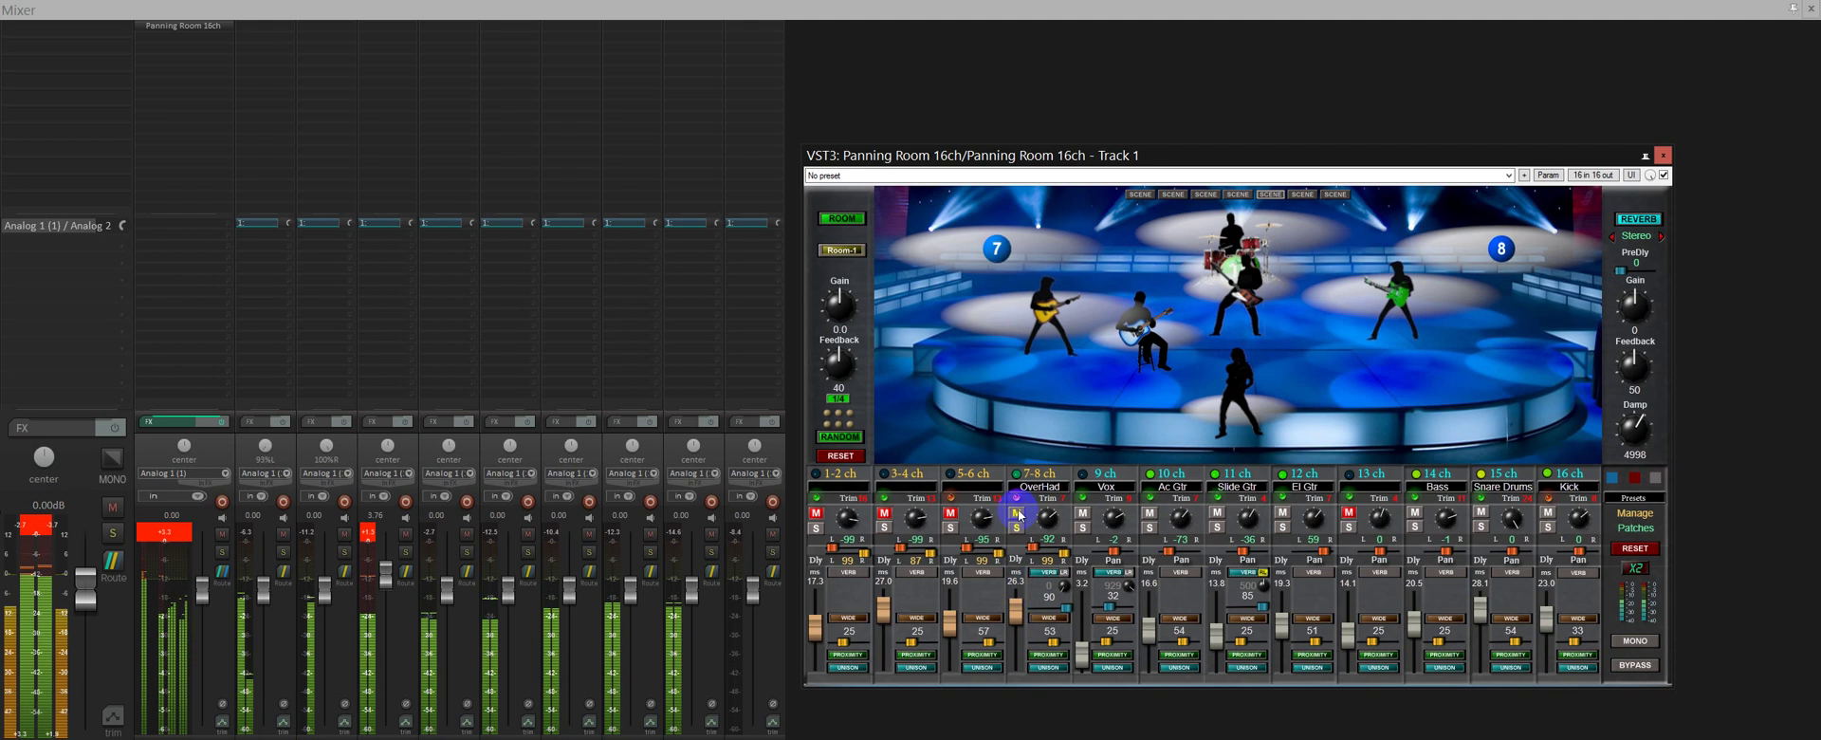
pyautogui.moveTo(1047, 532); pyautogui.dragTo(1046, 503)
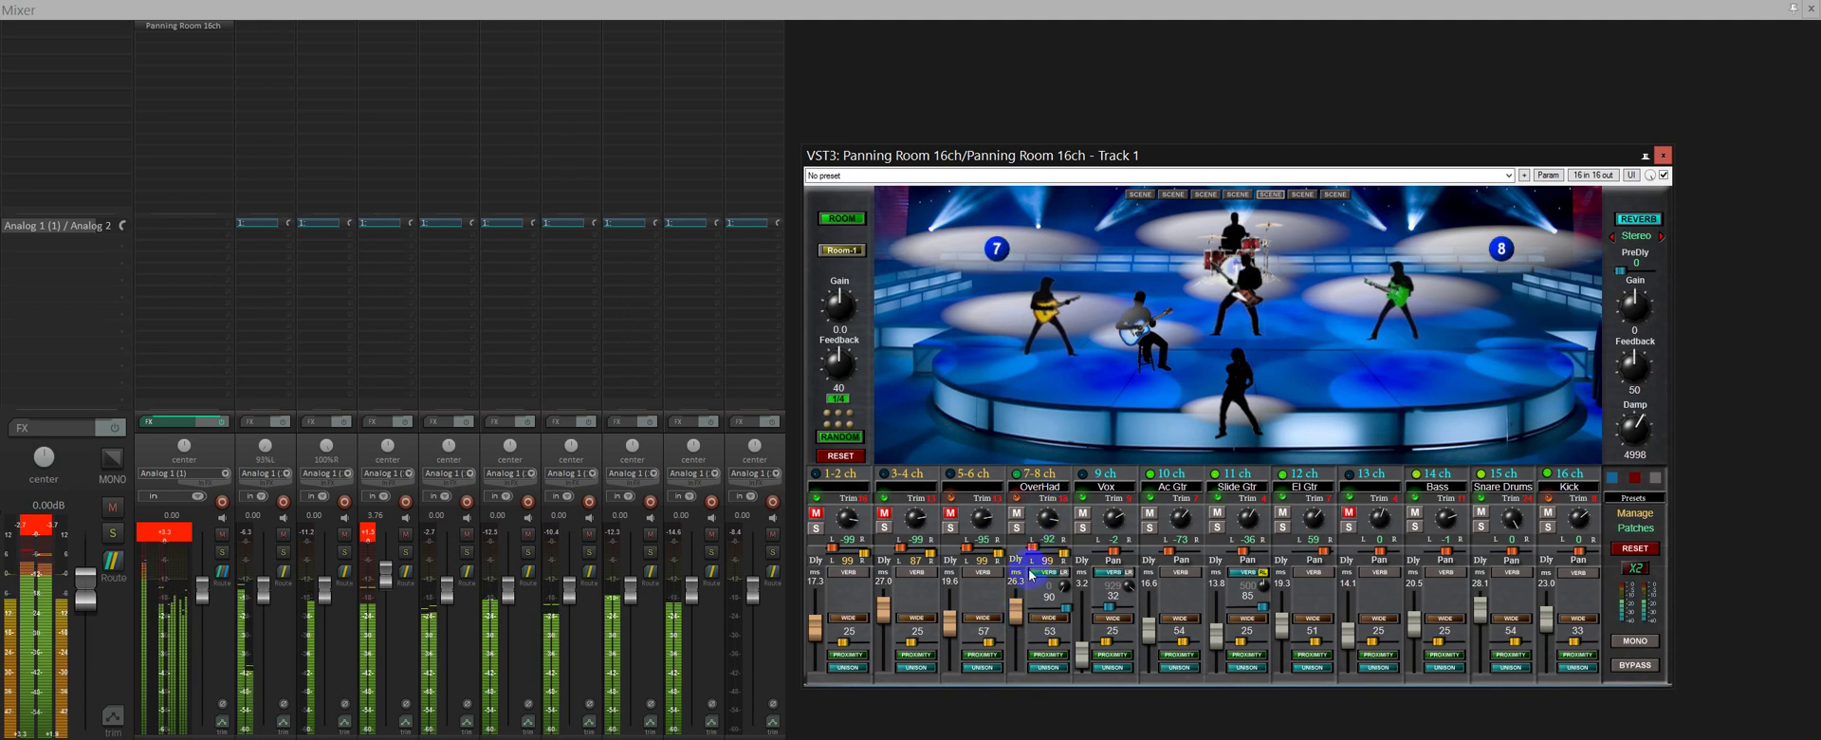
pyautogui.click(1017, 527)
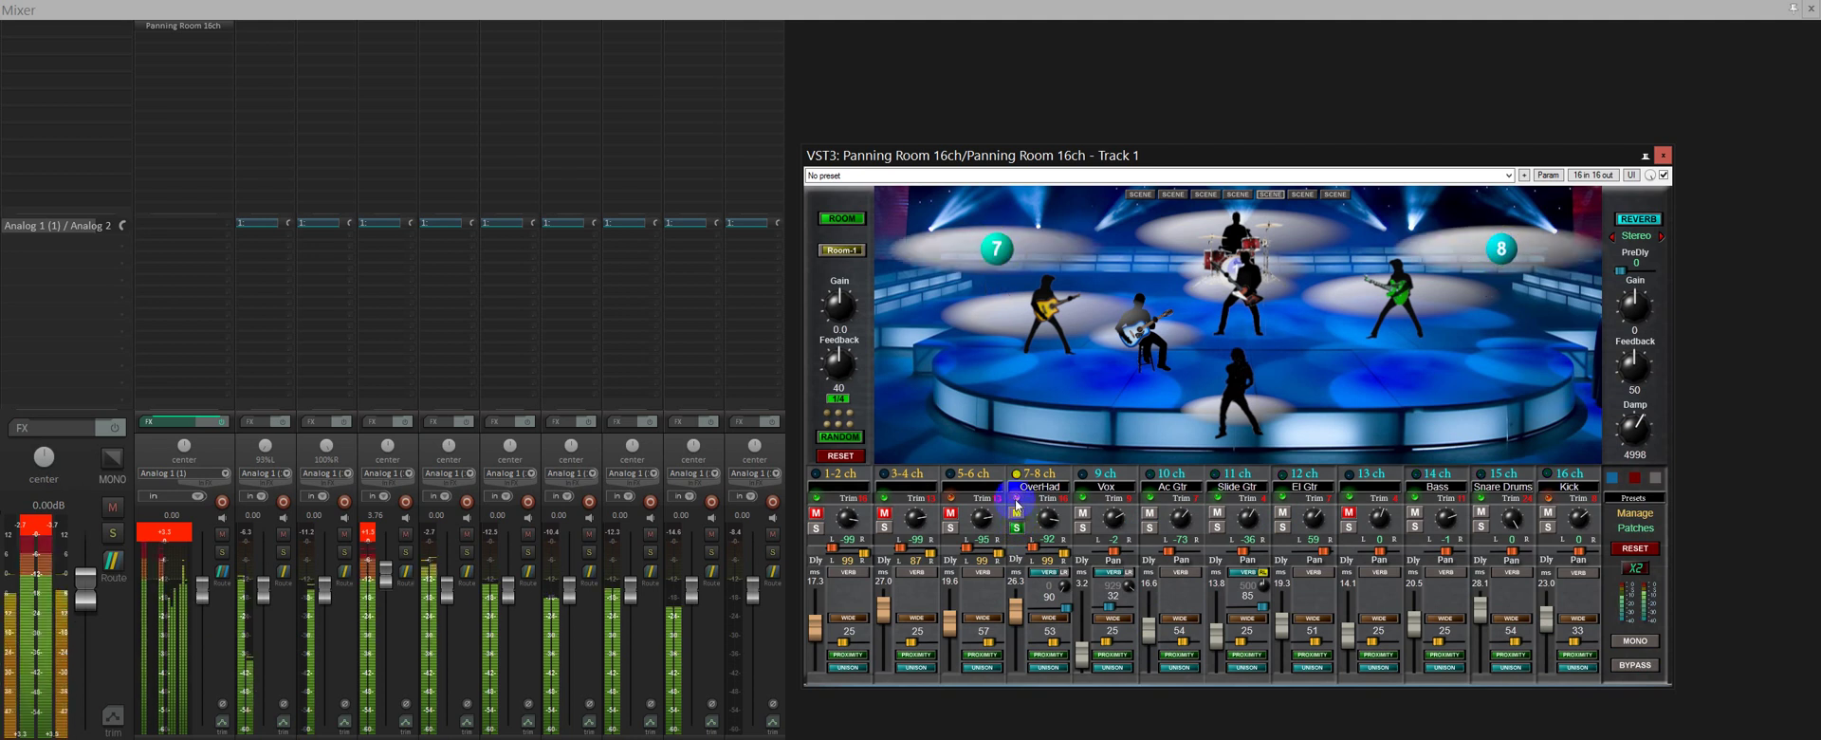
# Unmute the stereo channel pairs 5-6, 3-4 and 1-2 to show their musicians on the stage
pyautogui.click(947, 514)
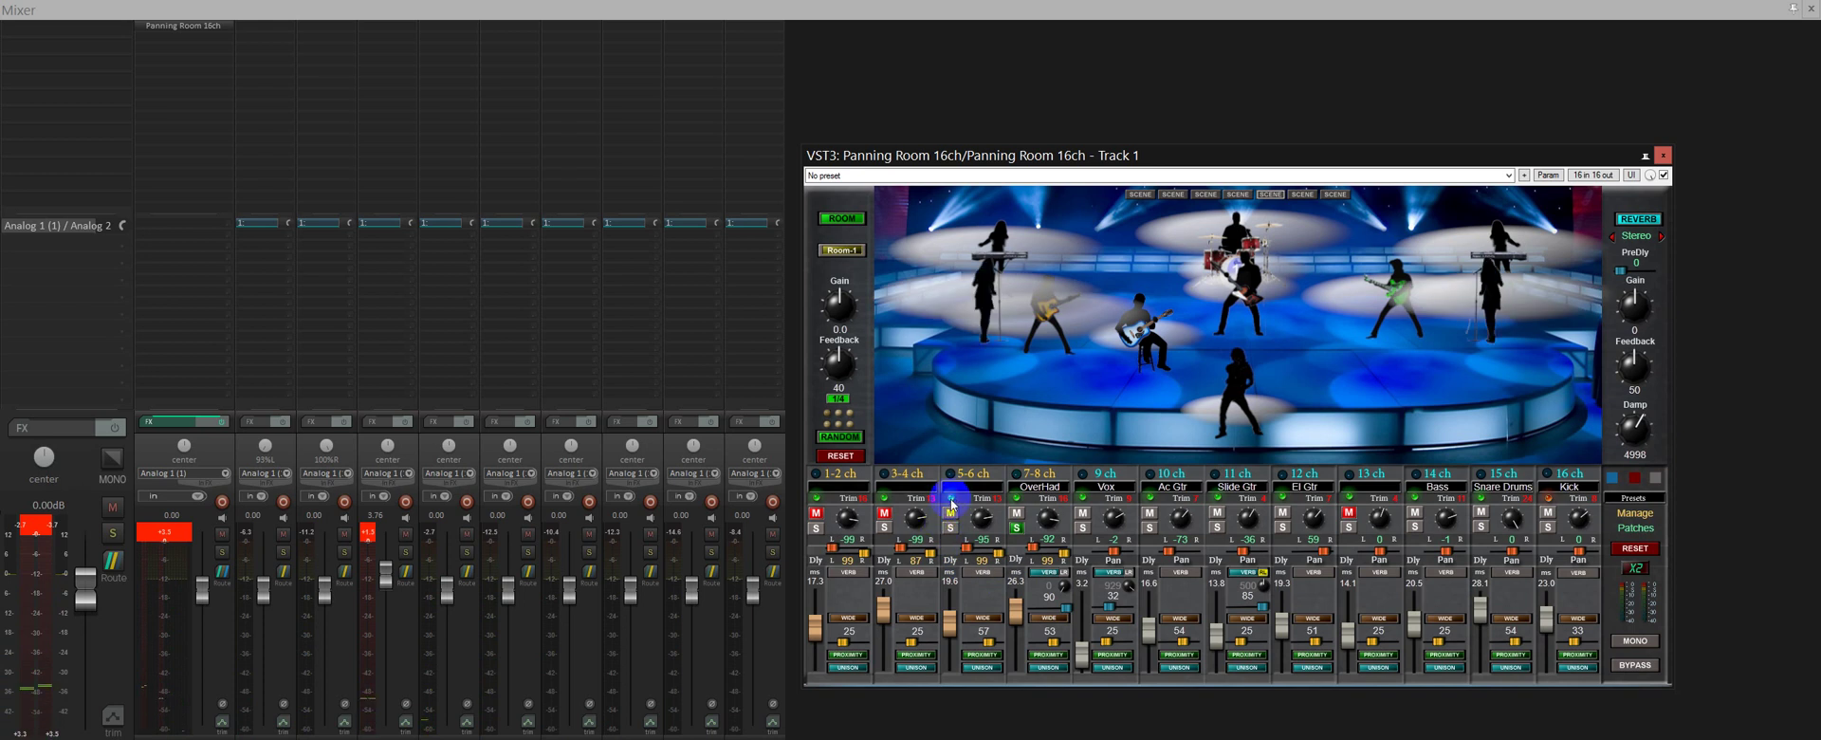
pyautogui.moveTo(885, 504)
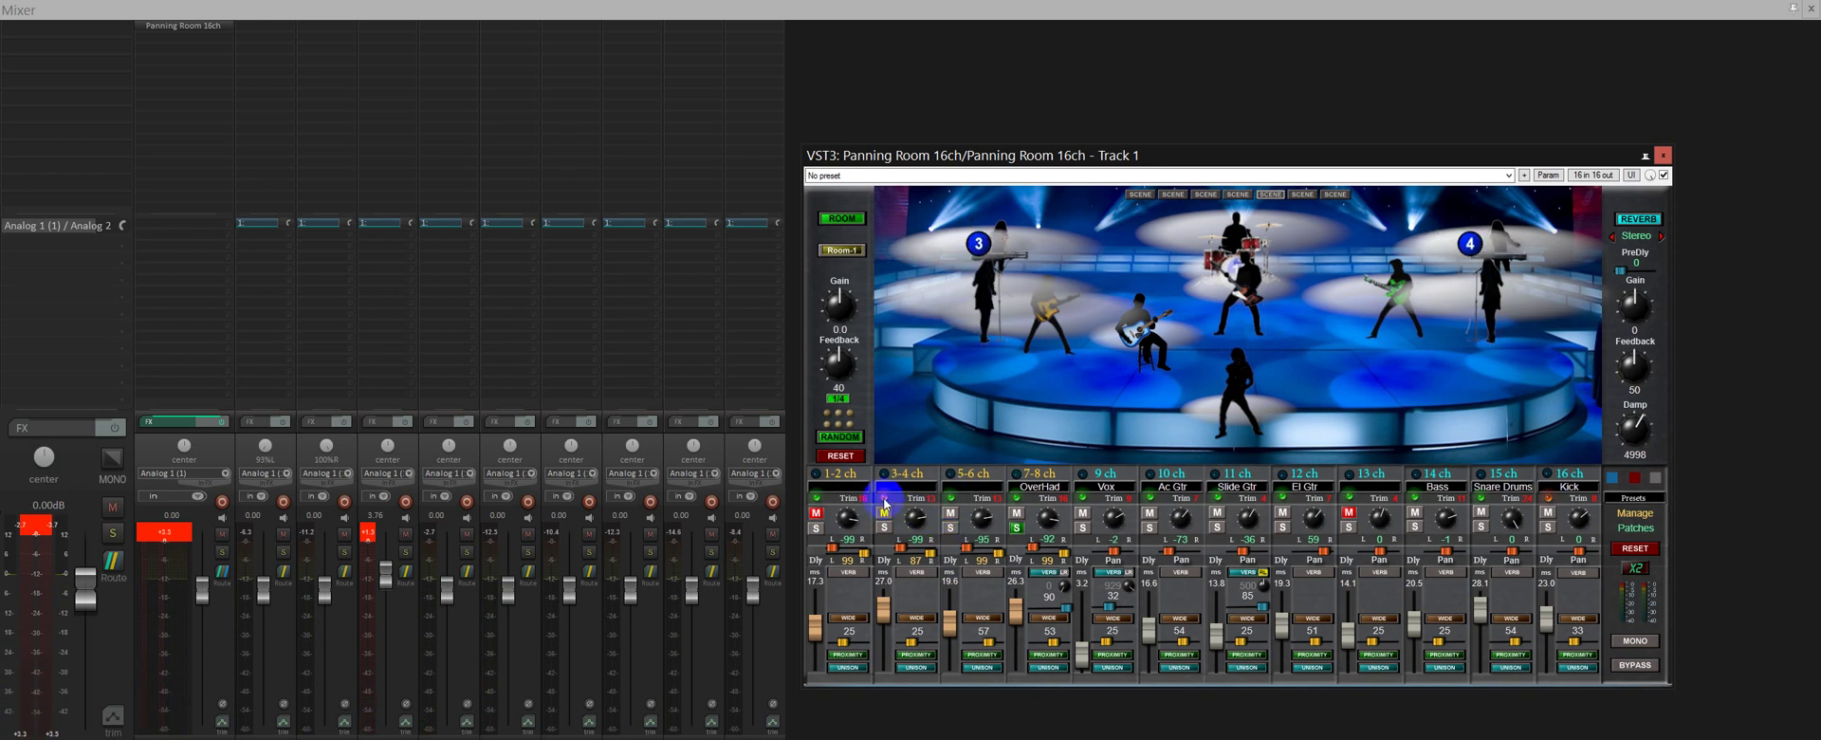
pyautogui.click(817, 513)
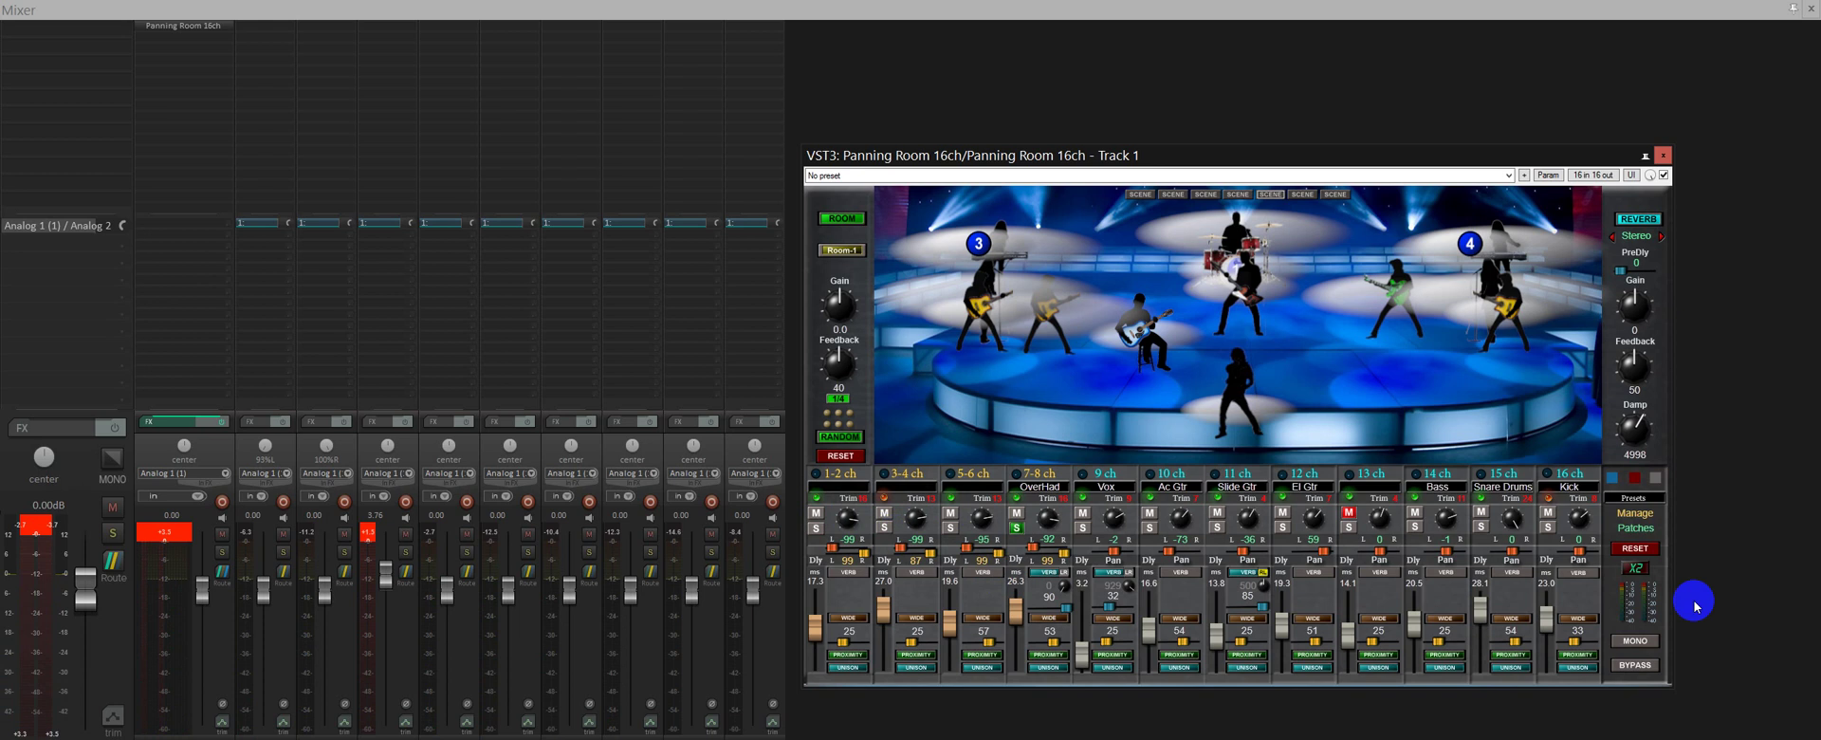
# Load the Default preset, followed by the Players preset from the Other group
pyautogui.moveTo(1643, 531)
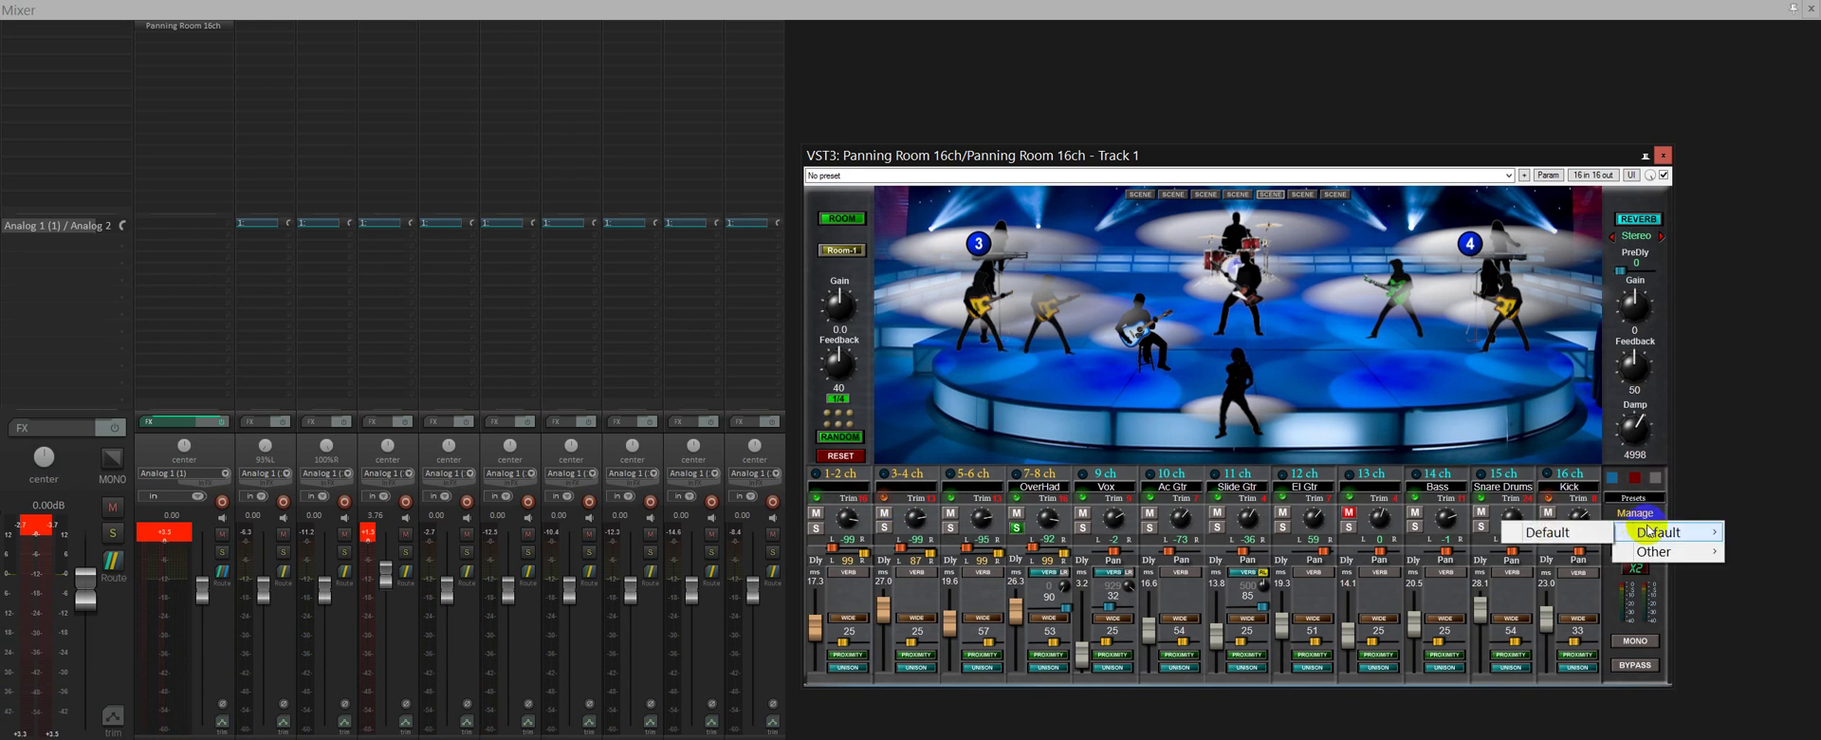
pyautogui.click(1558, 521)
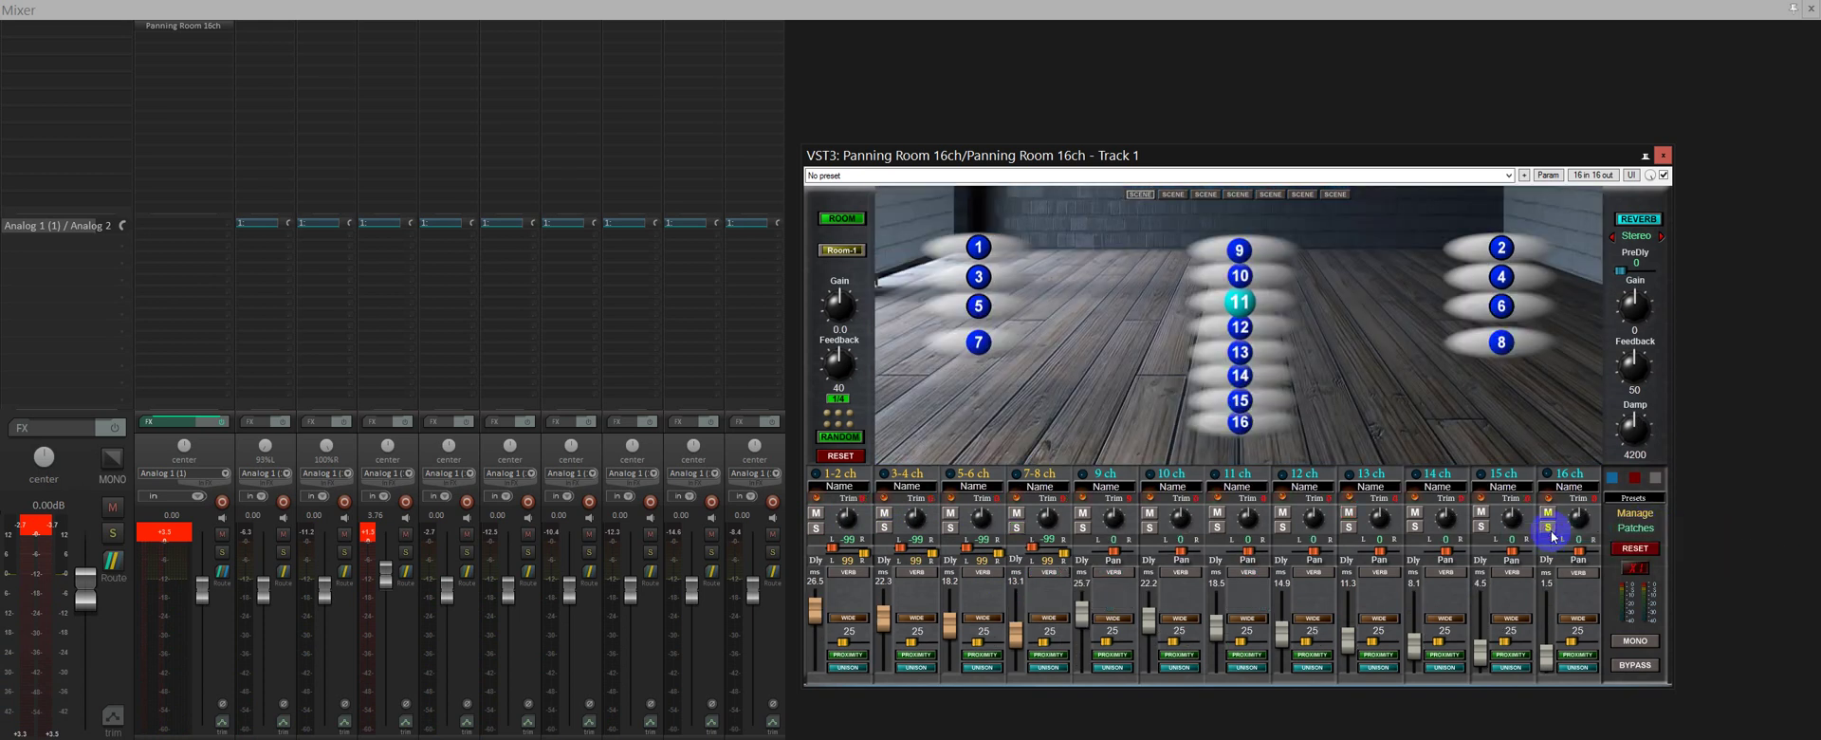
pyautogui.click(1646, 519)
pyautogui.moveTo(1652, 551)
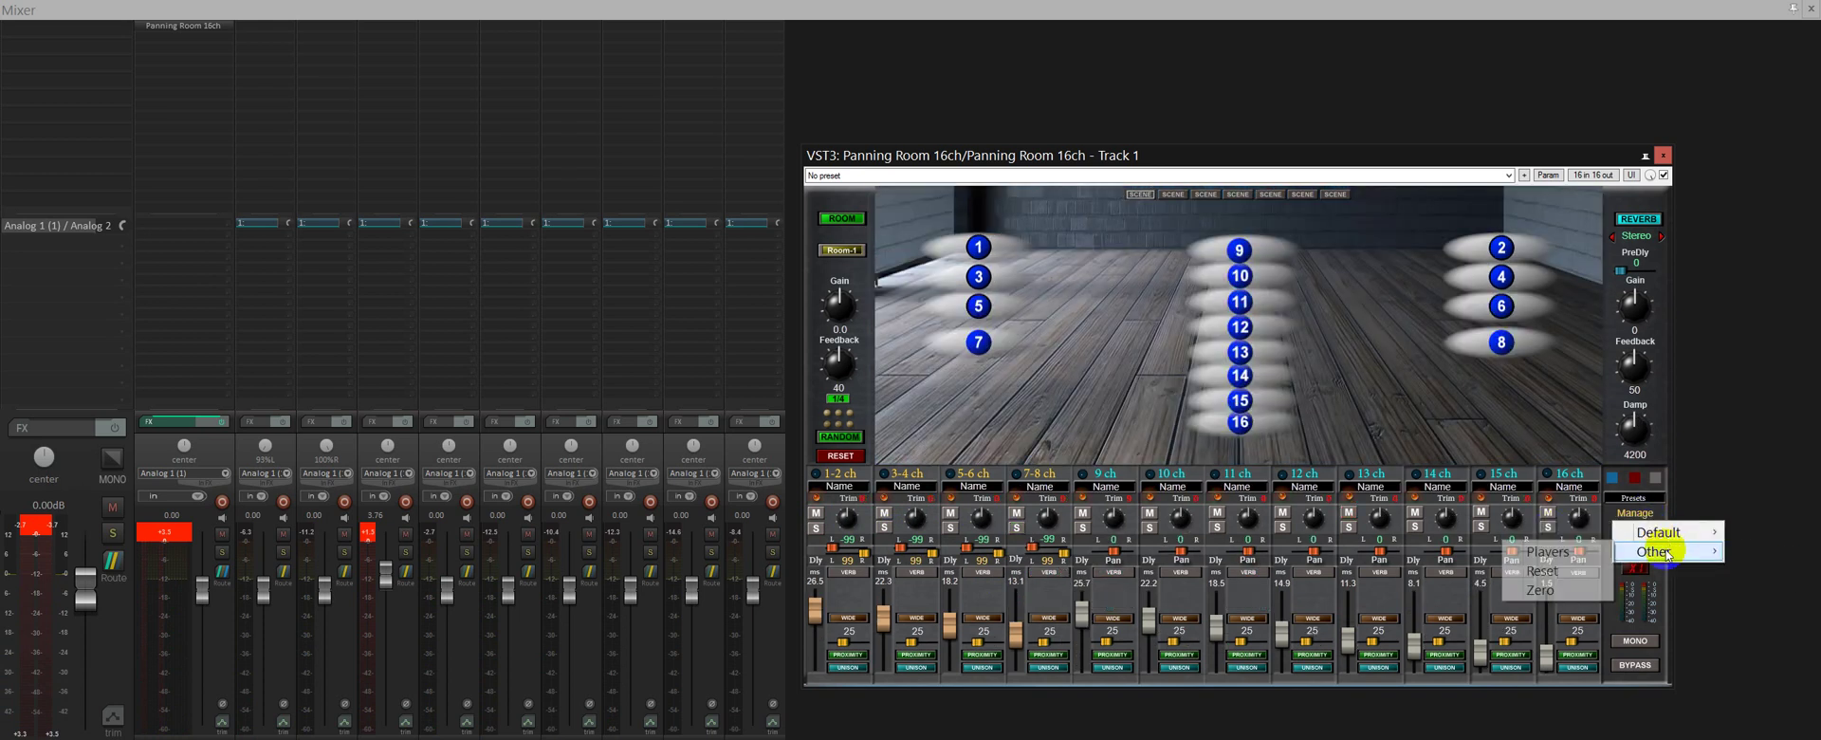
pyautogui.click(1577, 552)
# Load the Reset preset and replace it with the Zero preset, both from the Other group
pyautogui.click(1641, 535)
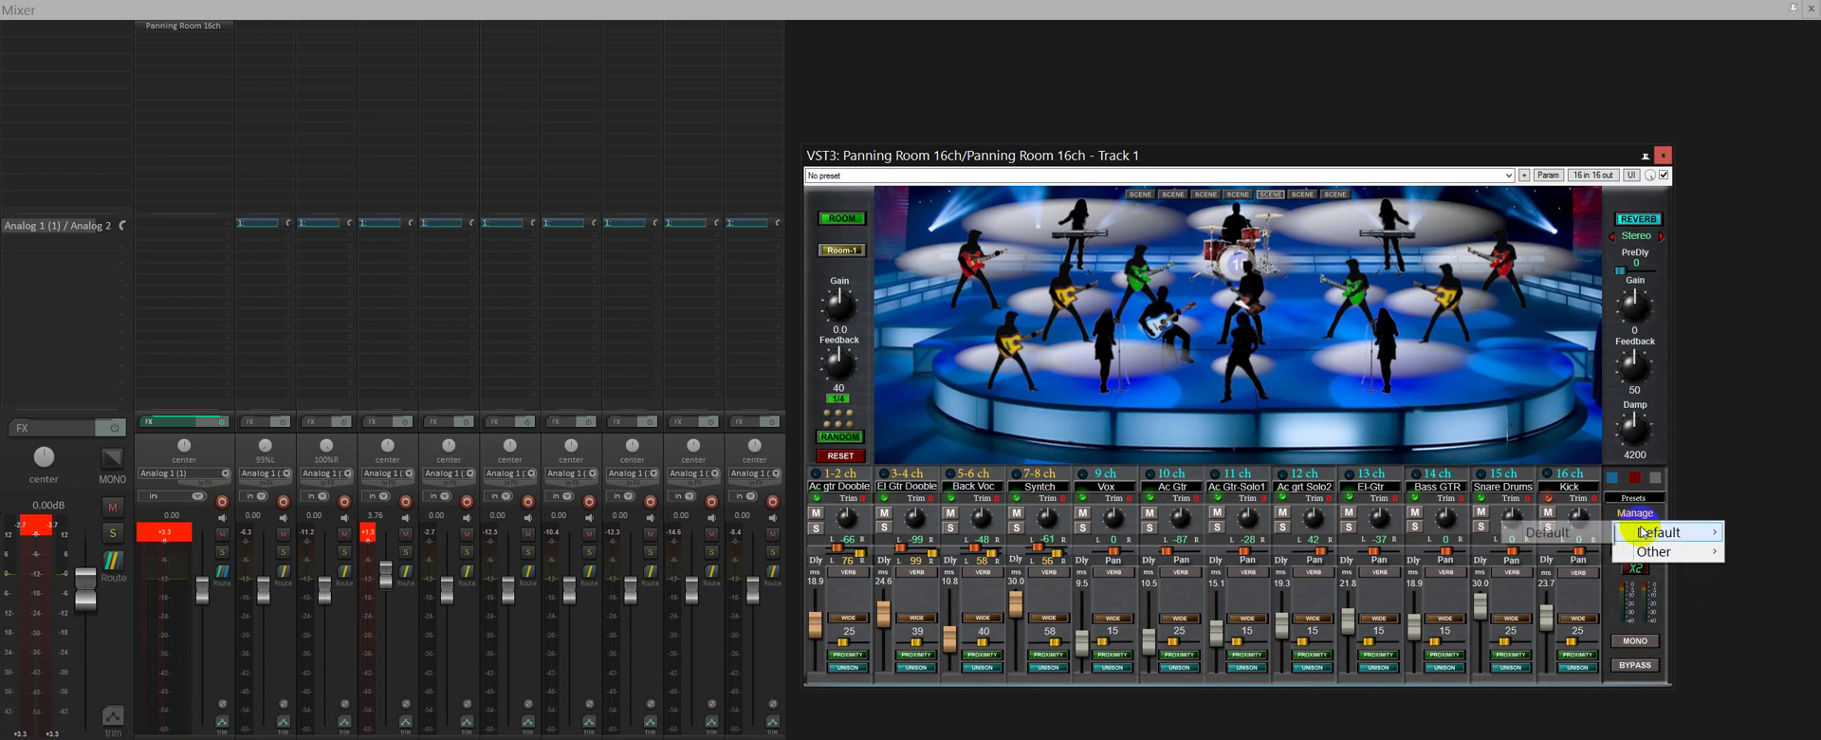
pyautogui.moveTo(1653, 551)
pyautogui.click(1569, 572)
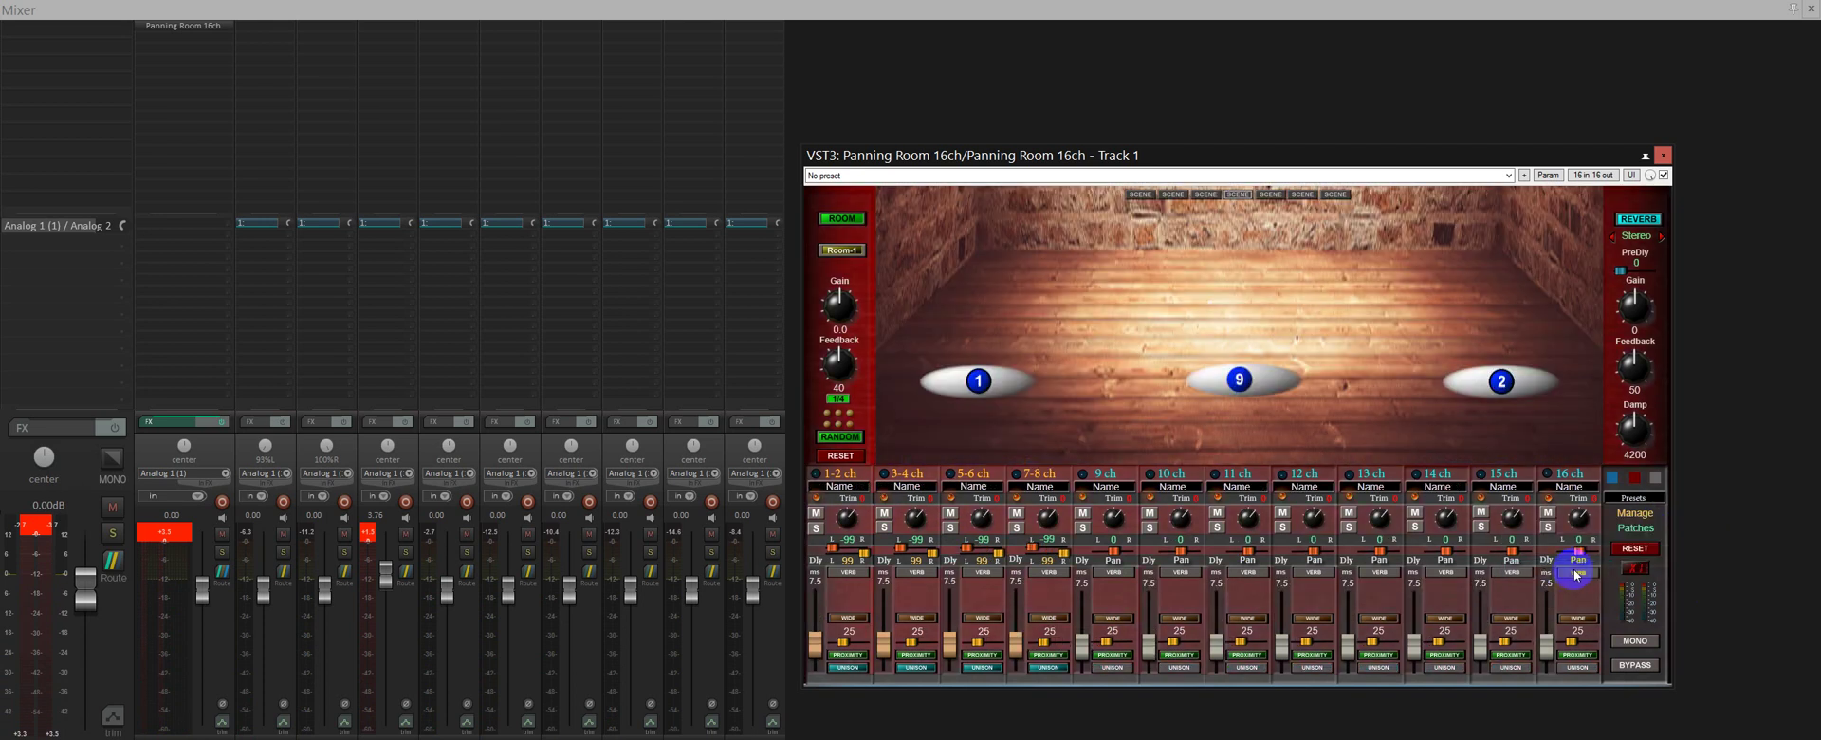
pyautogui.click(1641, 537)
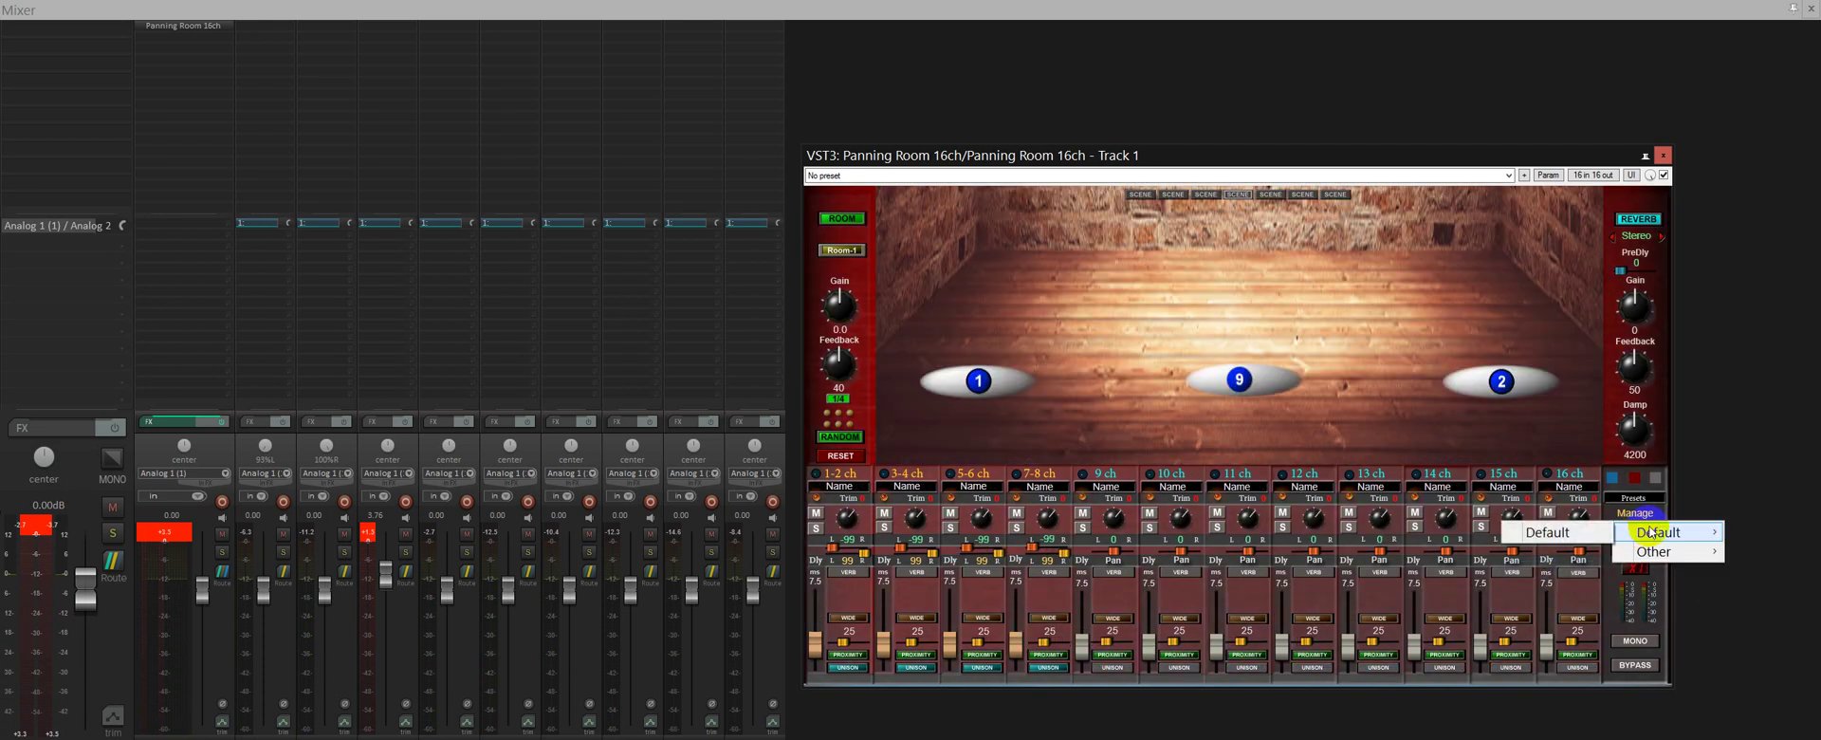
pyautogui.moveTo(1623, 550)
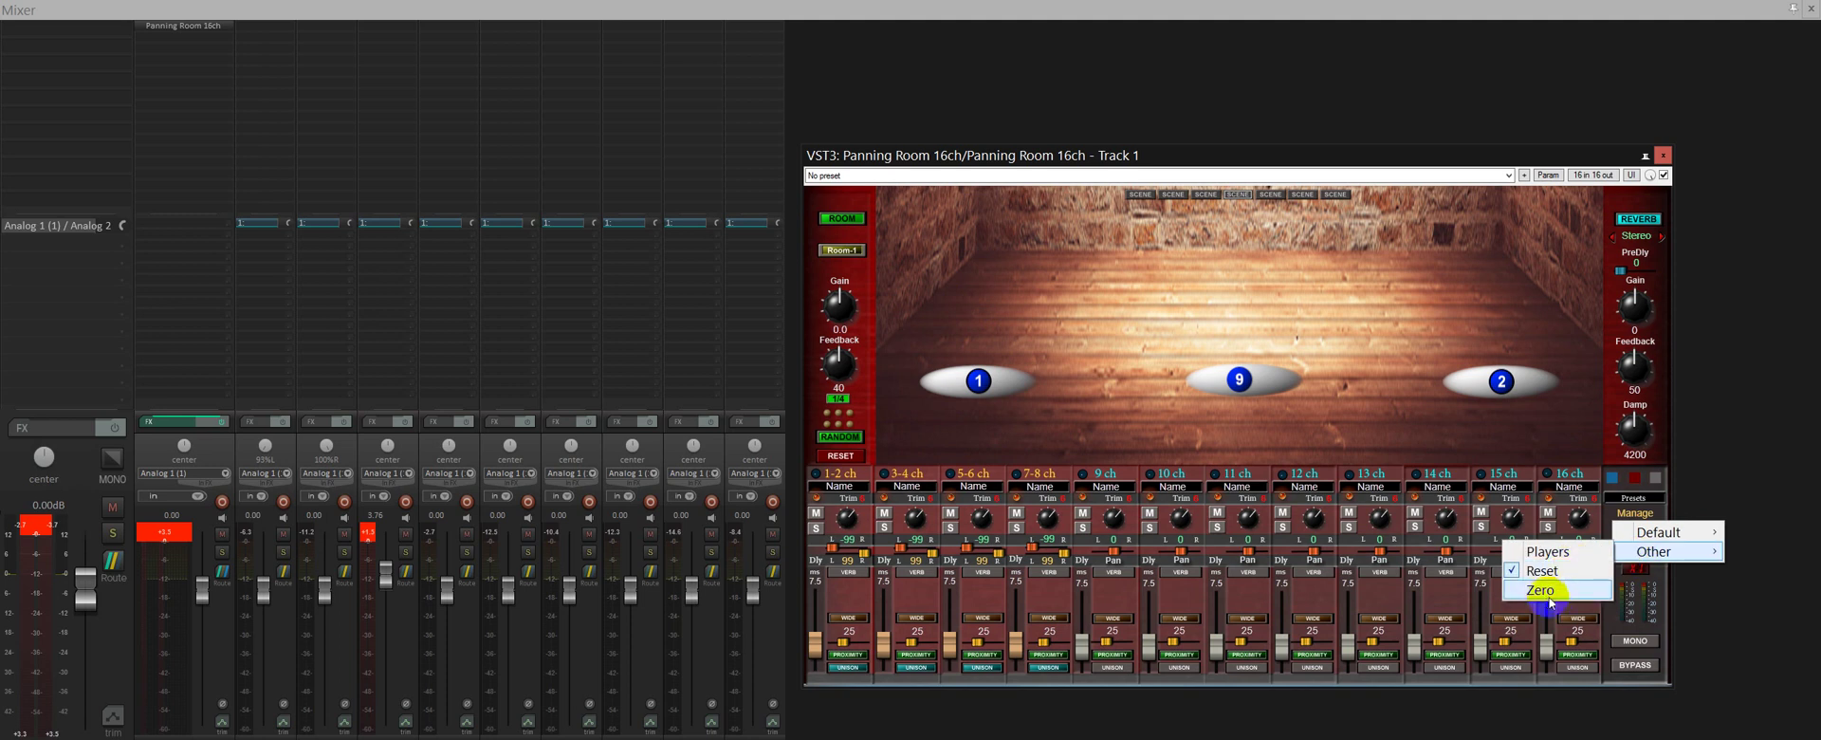
pyautogui.click(1546, 590)
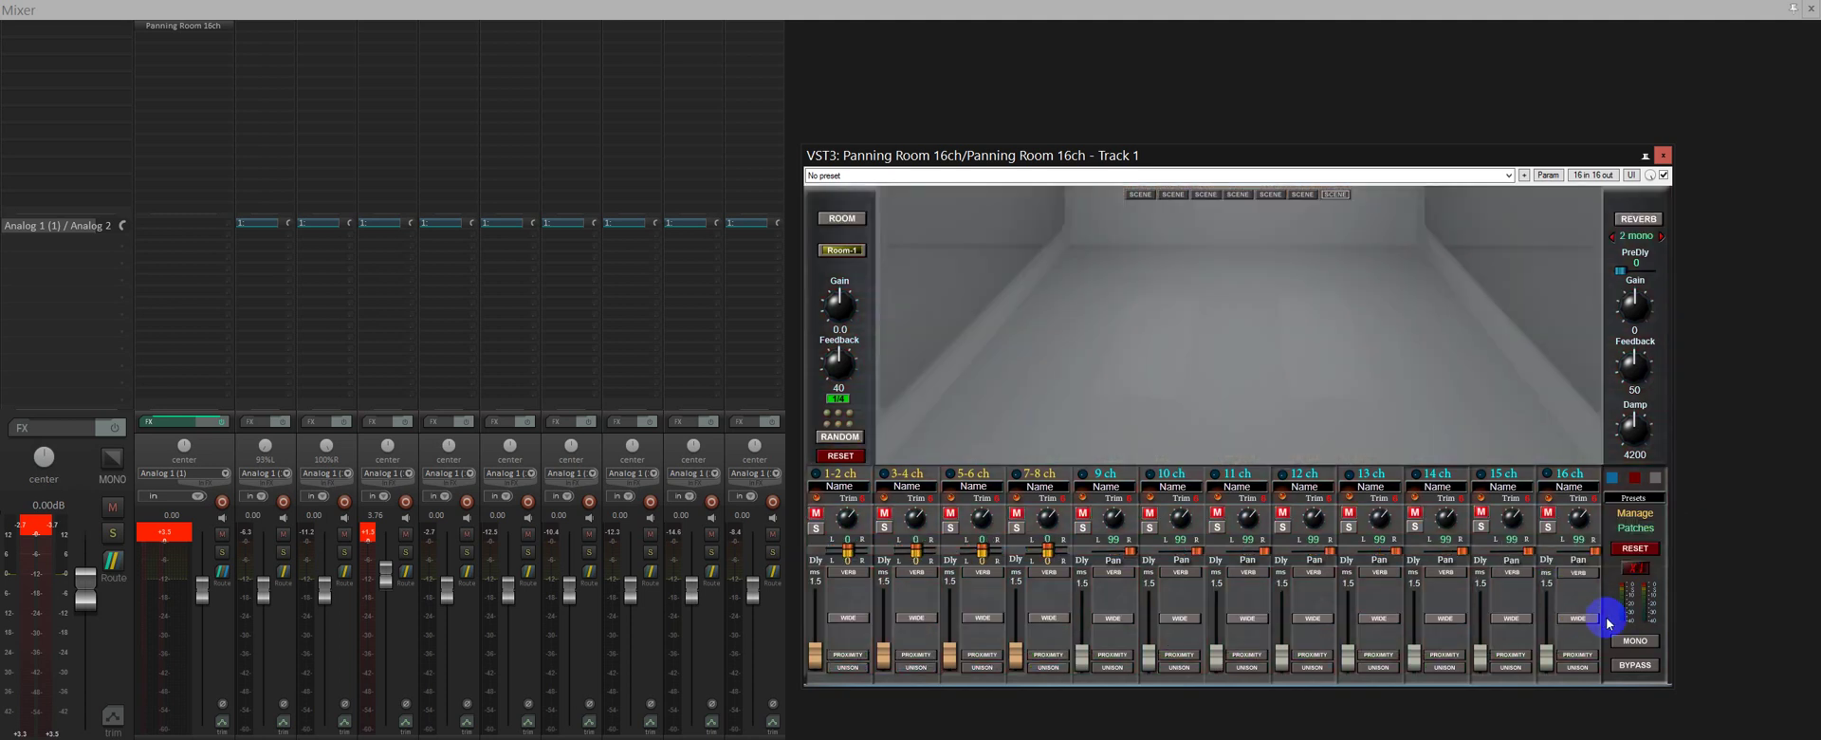